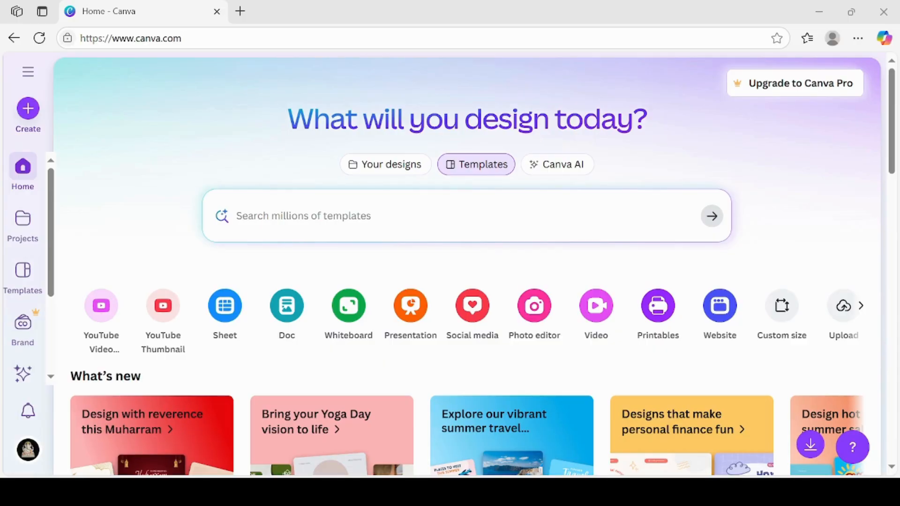
click(825, 213)
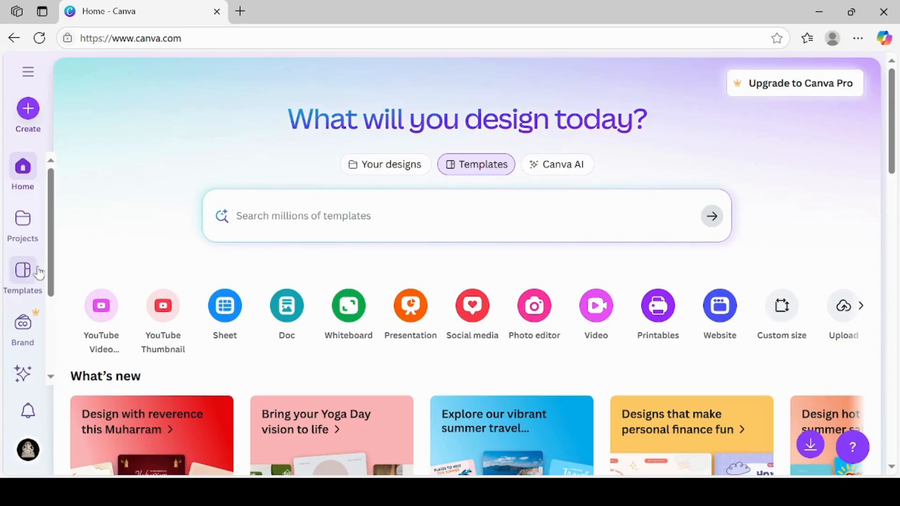
key(alt+Left)
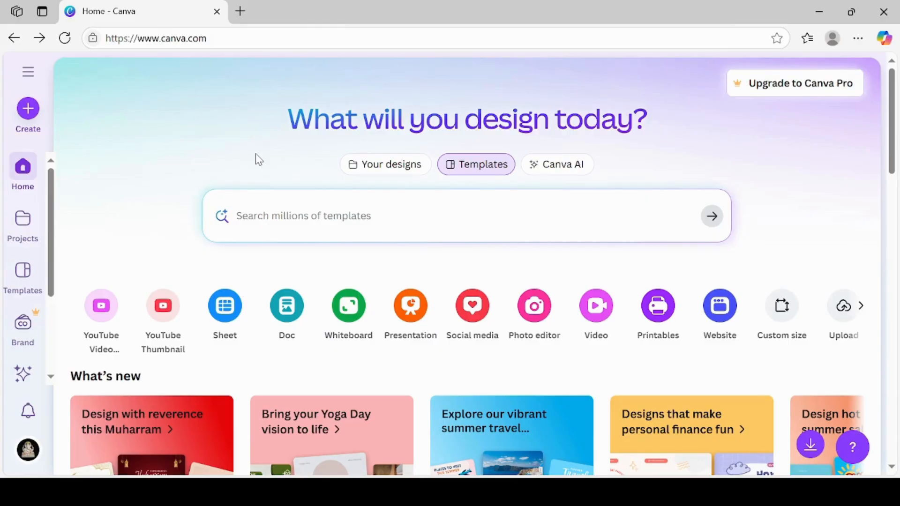
Step: Search the templates for "INSTAGRAM STORY" and limit the results to the Your Story category
text(INSTAGRAM STORY)
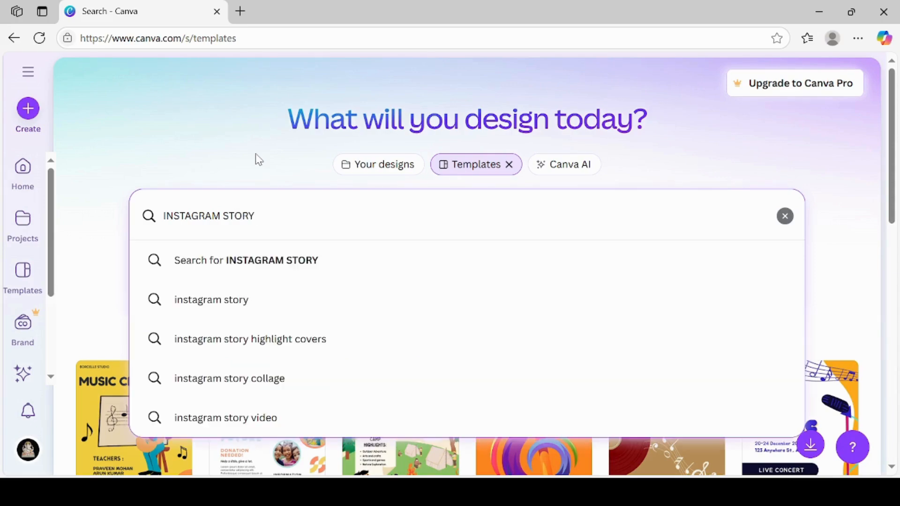
key(Return)
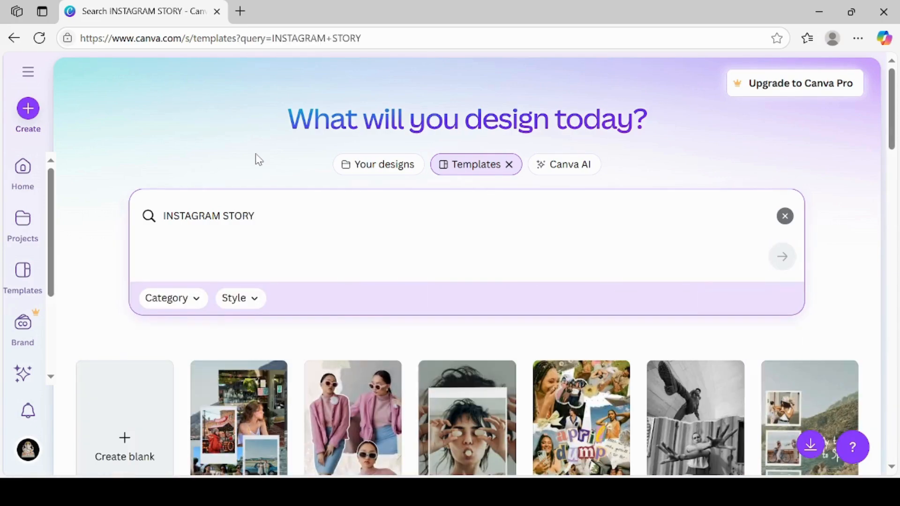
click(194, 301)
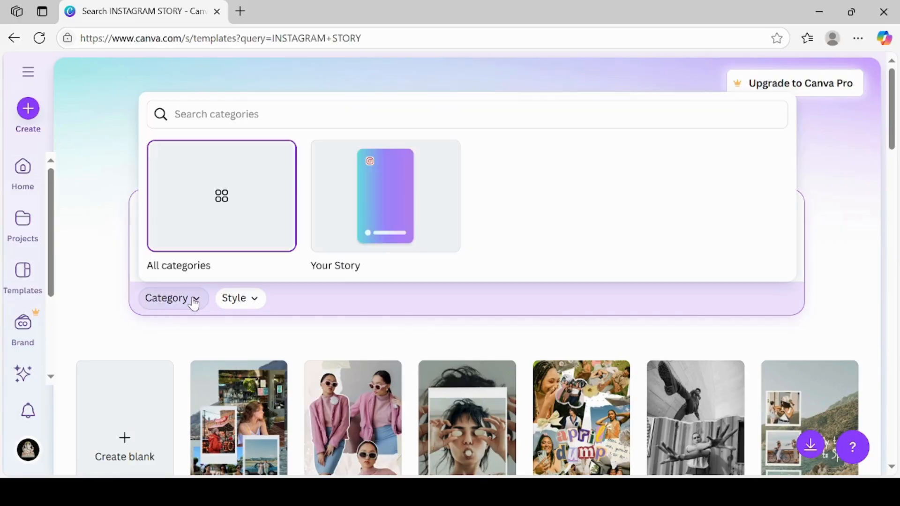
click(347, 241)
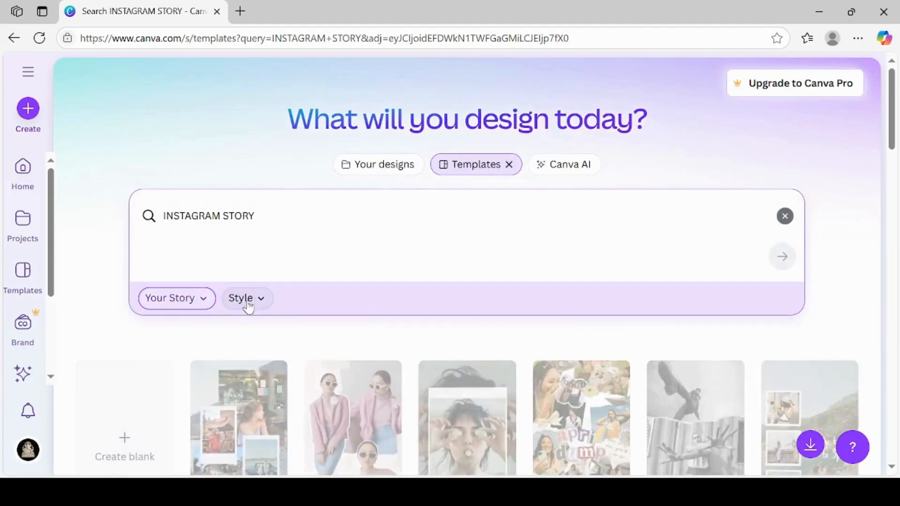
Step: Filter the Instagram story templates by the Funny style
click(260, 303)
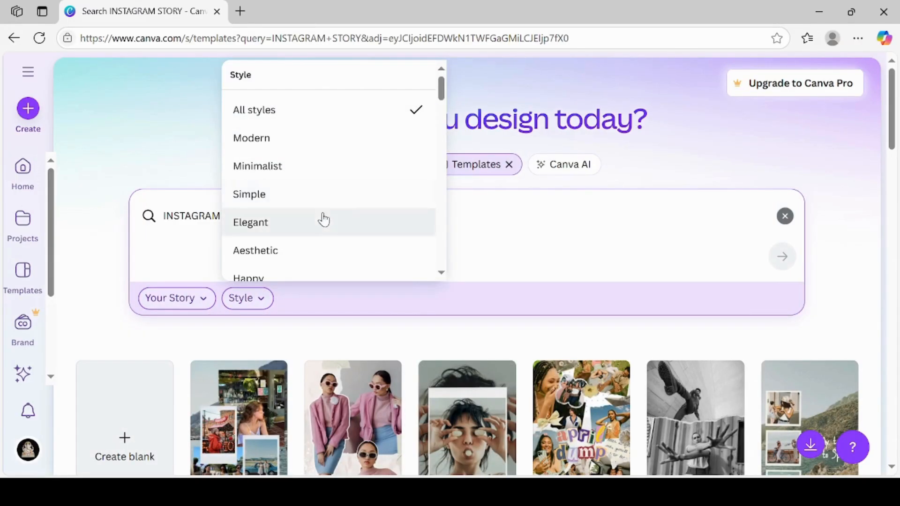
scroll(440, 273, down, 6)
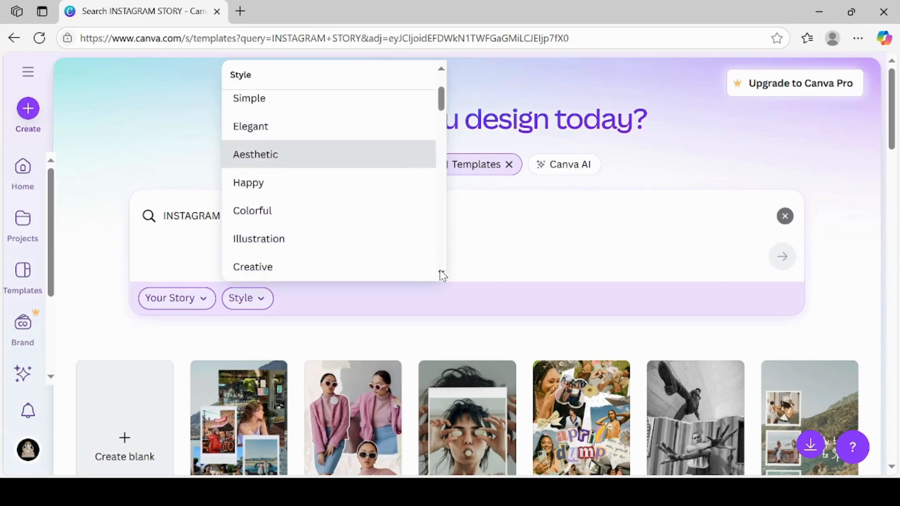
scroll(440, 272, down, 1)
scroll(440, 272, down, 5)
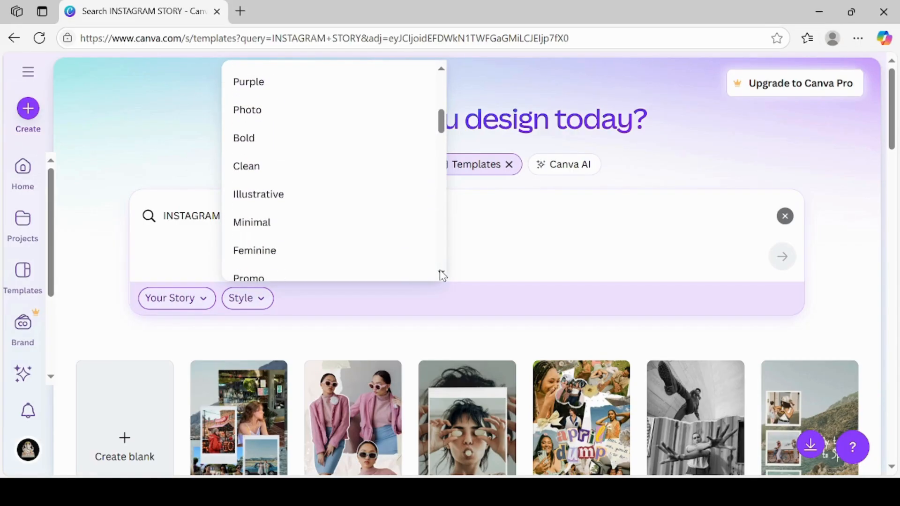
scroll(440, 273, down, 2)
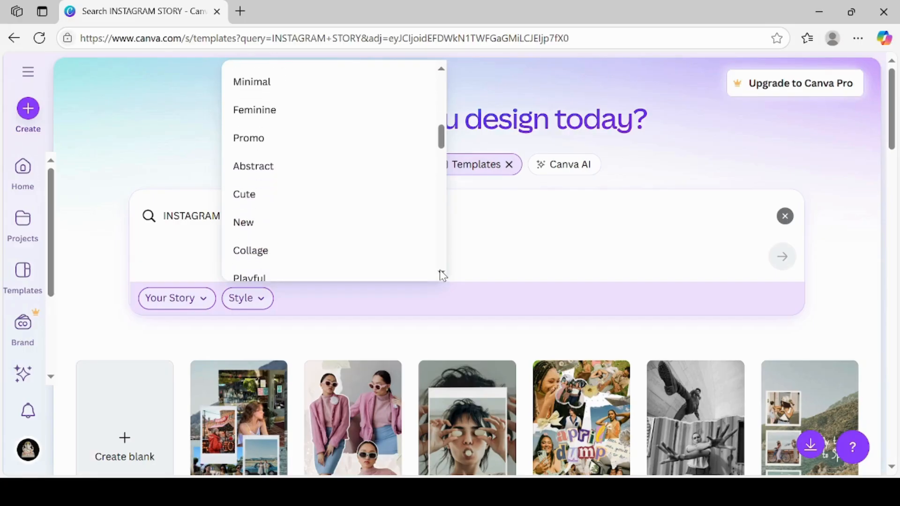
scroll(440, 273, down, 8)
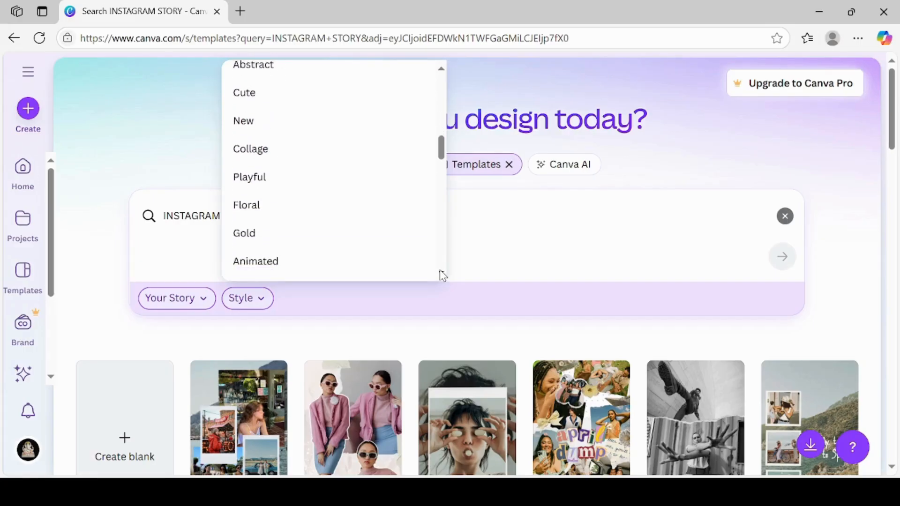
scroll(441, 273, down, 13)
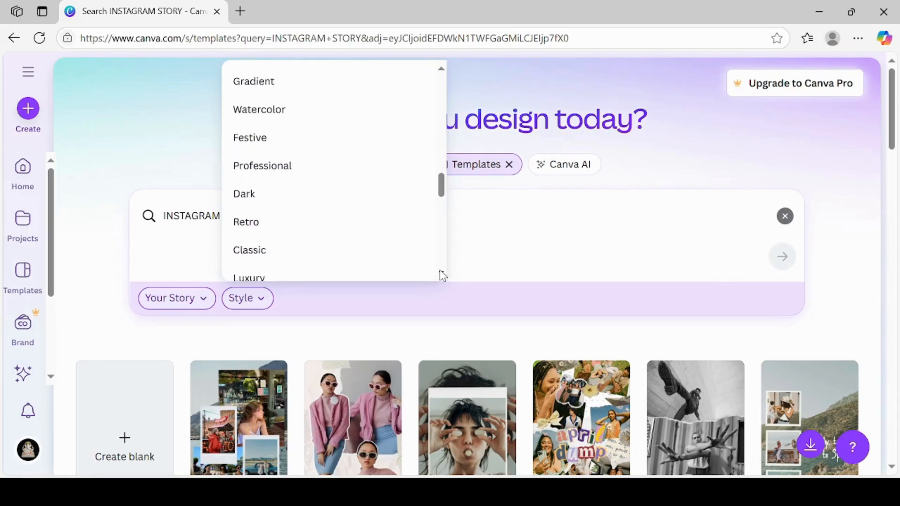
scroll(441, 272, down, 12)
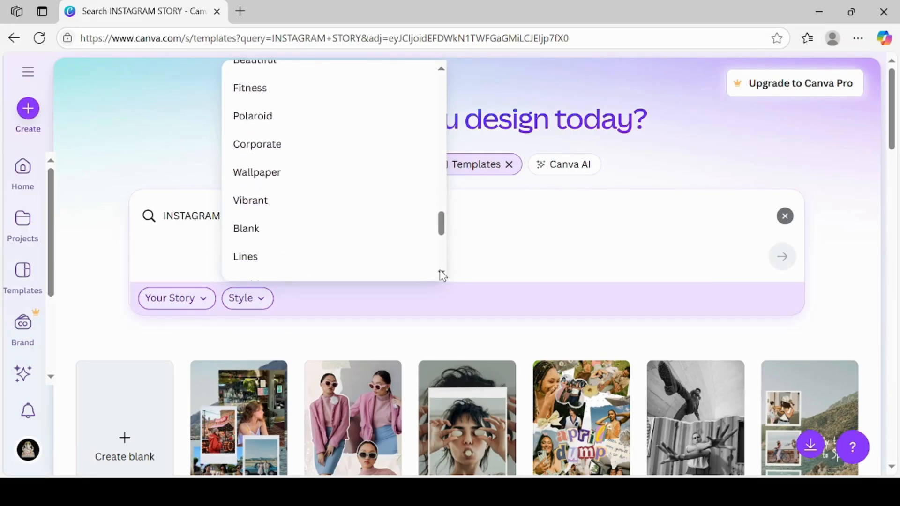
scroll(440, 273, down, 4)
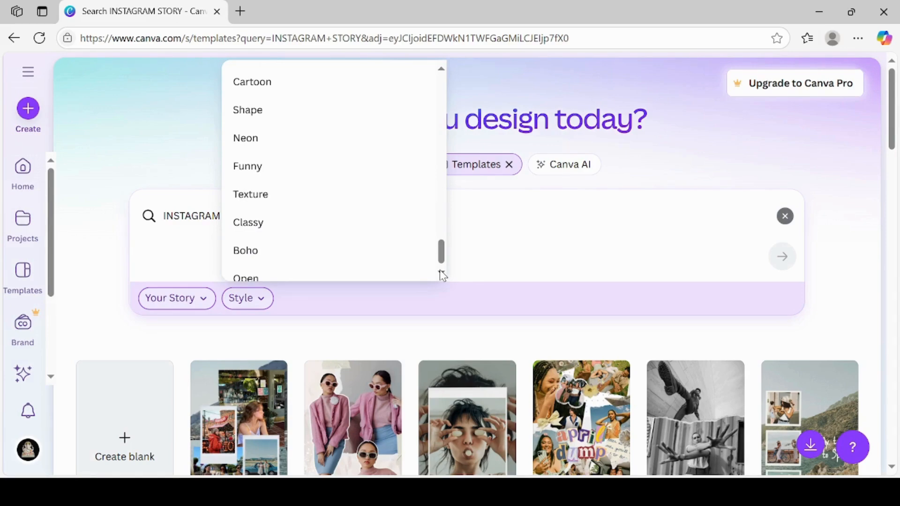
scroll(440, 273, down, 1)
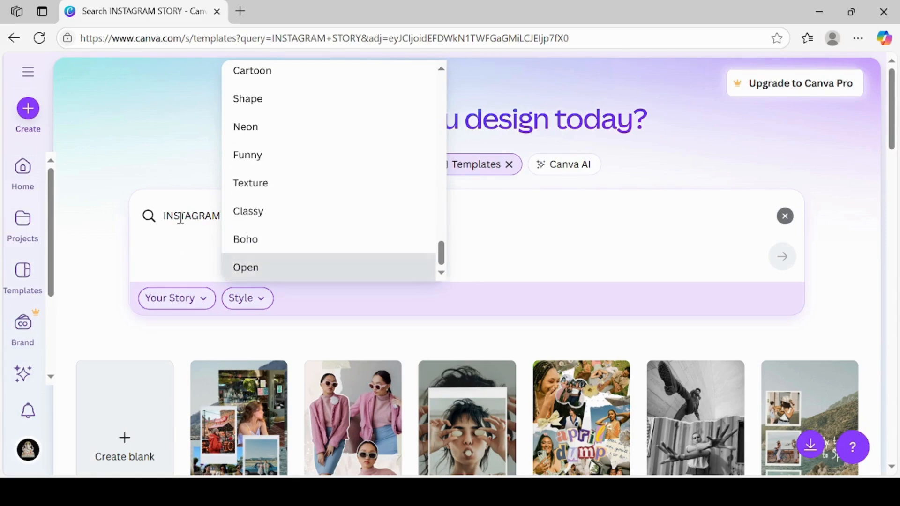
click(261, 156)
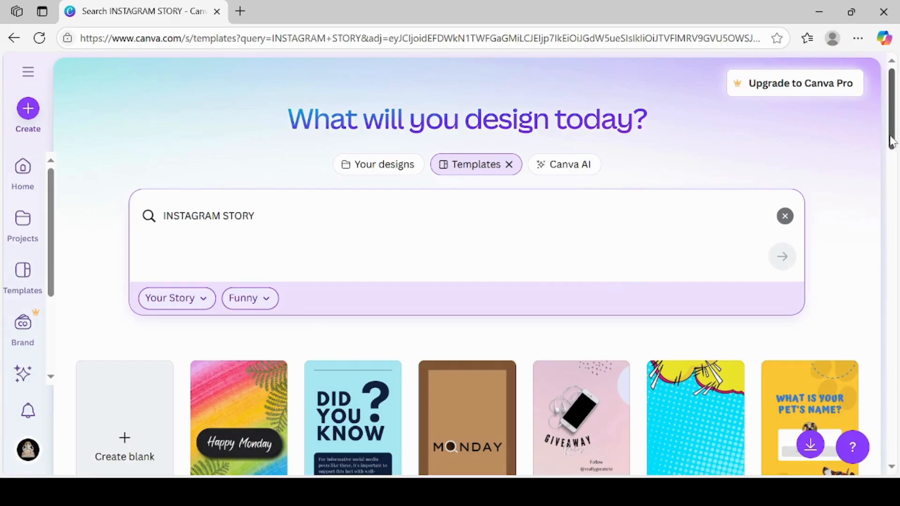
Step: Look through the funny Instagram story templates and return to the beginning of the results
drag(893, 141, 893, 189)
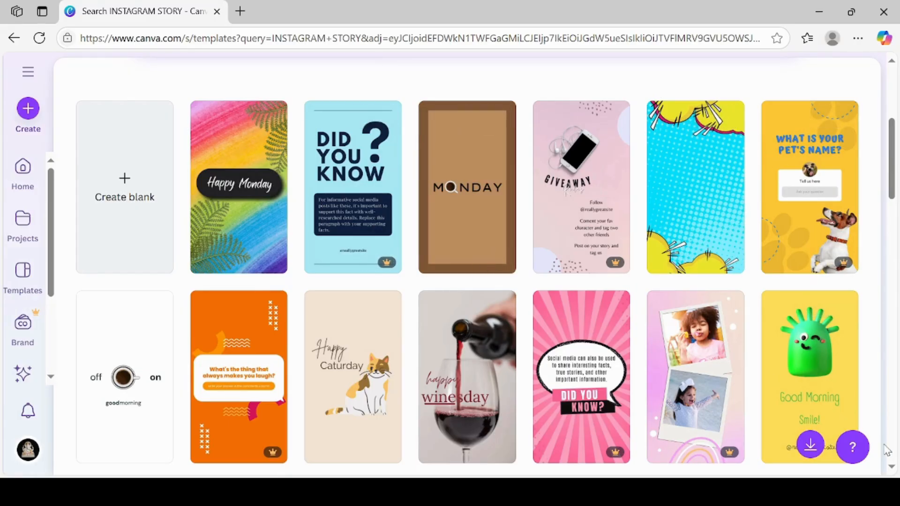
scroll(889, 471, down, 5)
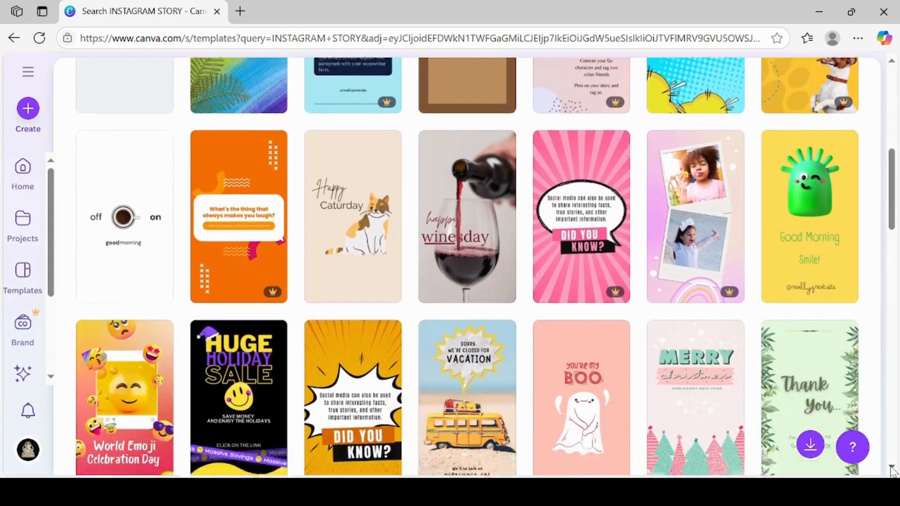
scroll(892, 471, down, 5)
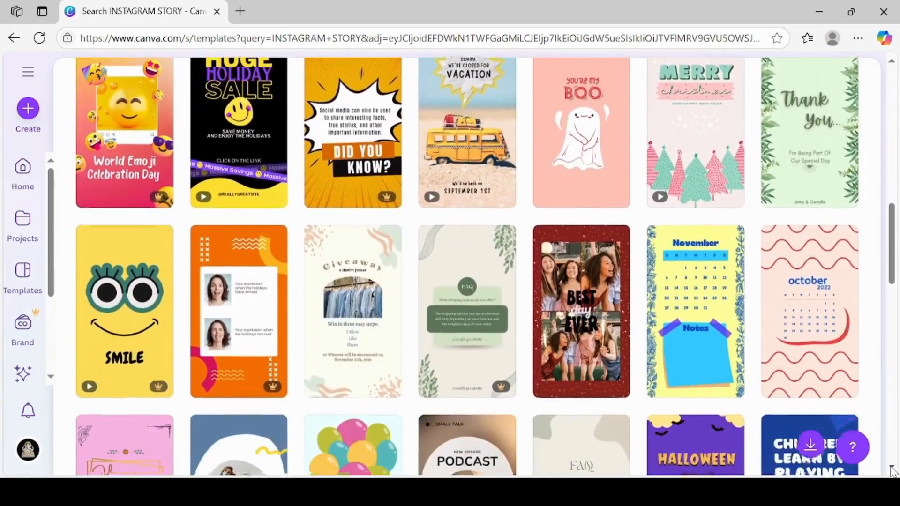
scroll(891, 471, down, 5)
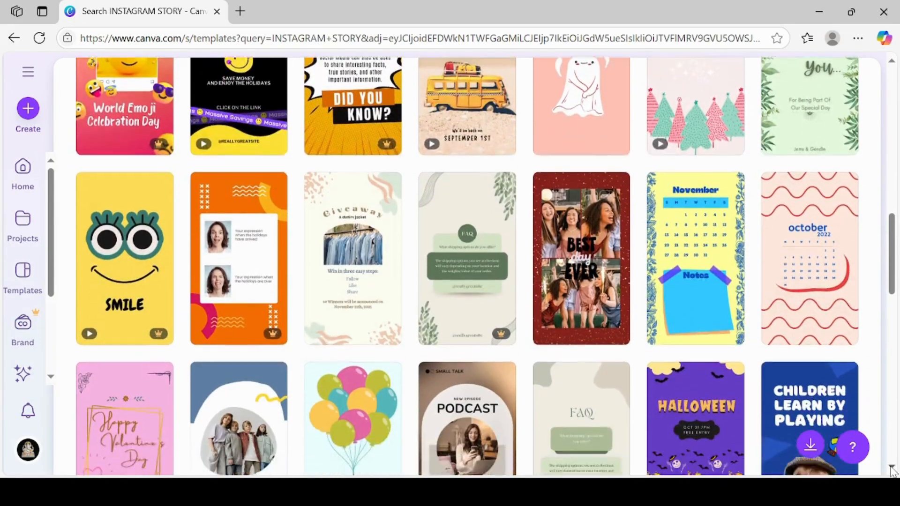
scroll(892, 471, down, 2)
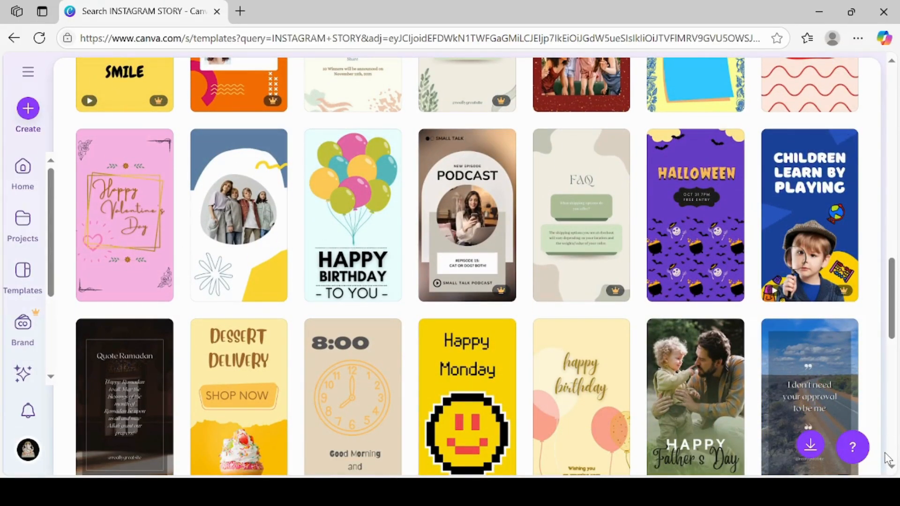
scroll(893, 466, down, 7)
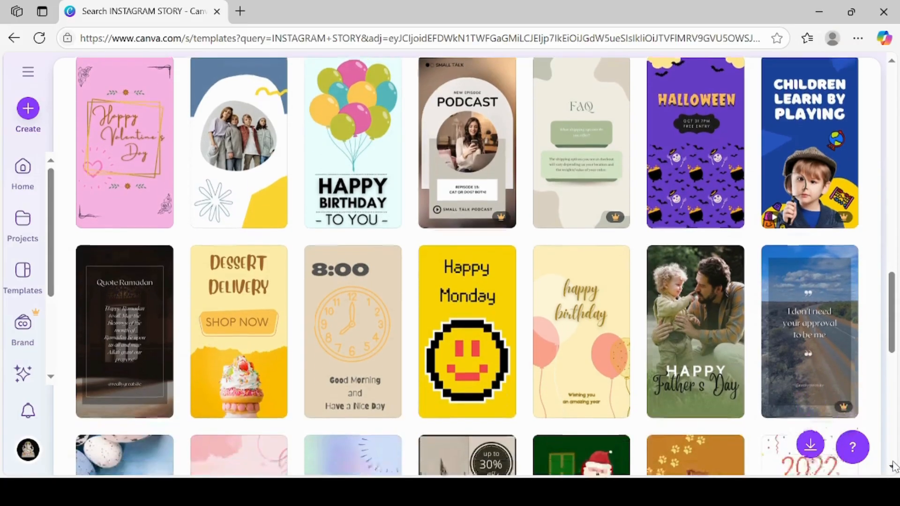
scroll(893, 466, down, 5)
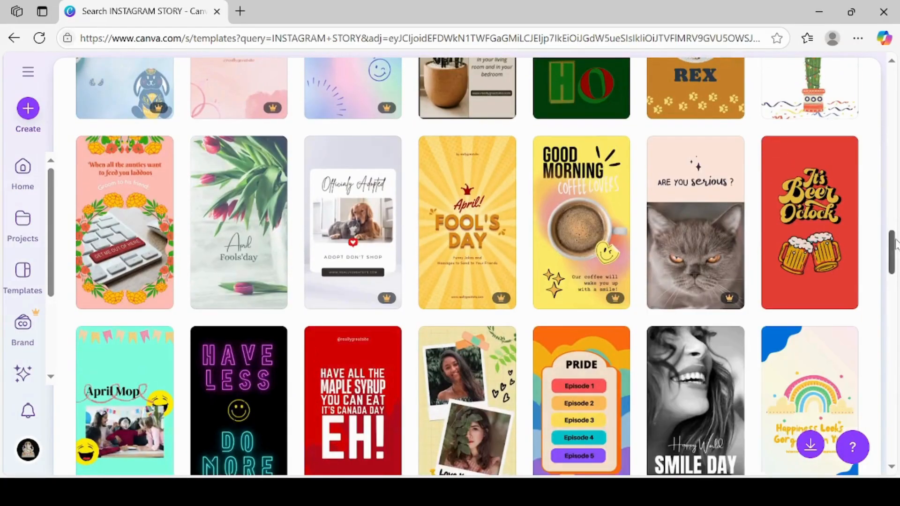
drag(895, 244, 894, 82)
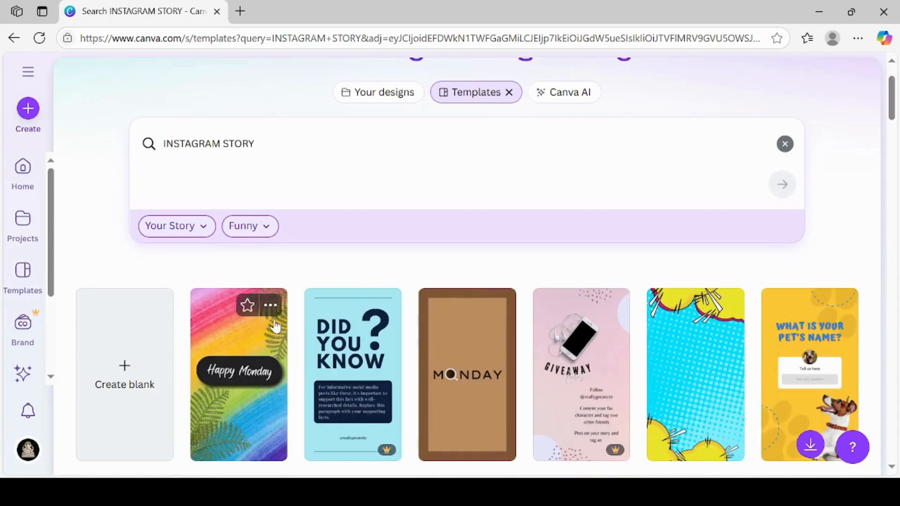
Step: Create a blank Your Story design and search its design templates for "ENVIRONMENT"
click(145, 362)
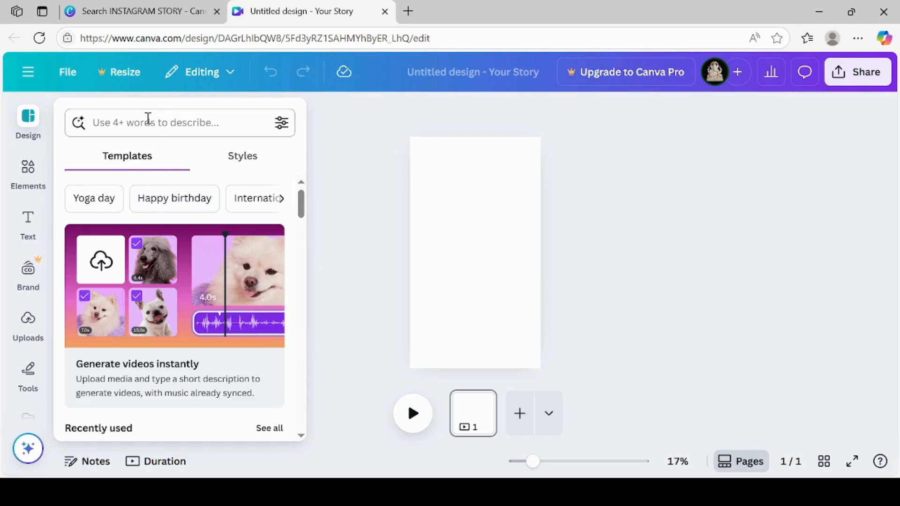
click(146, 122)
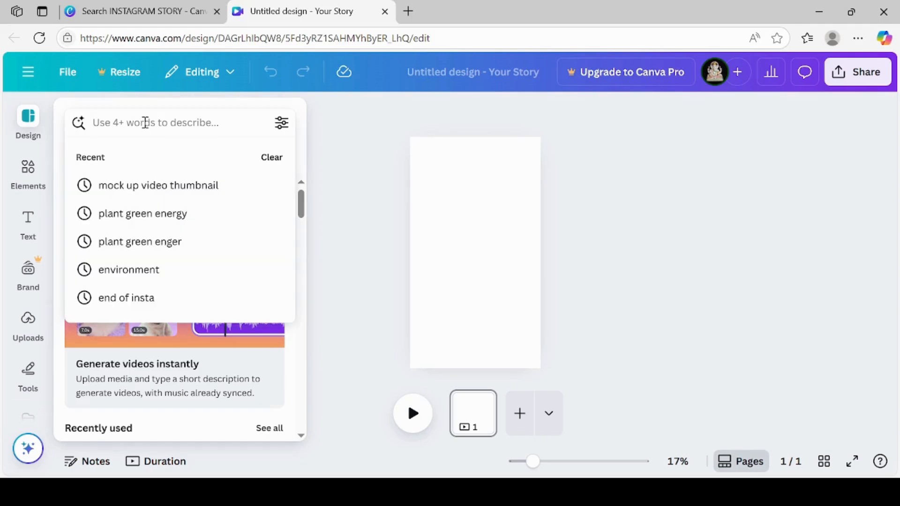
text(ENVIR)
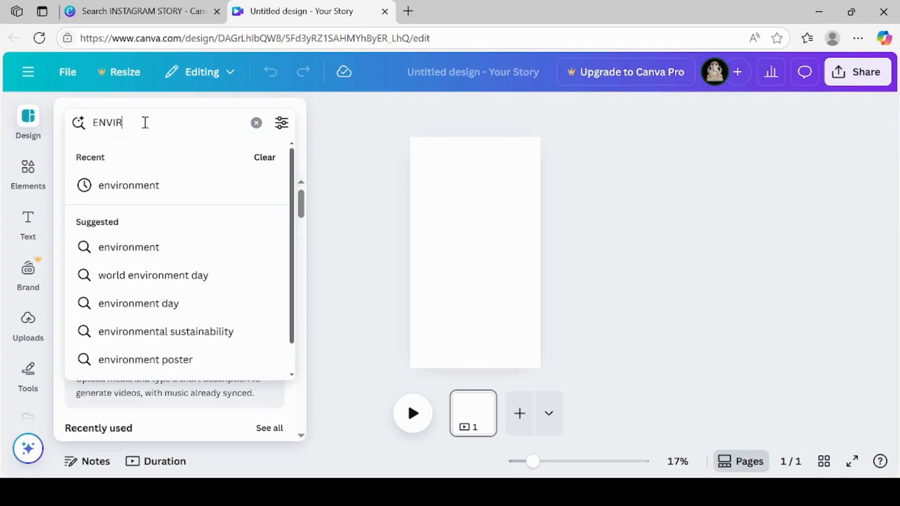
text(ONMENT)
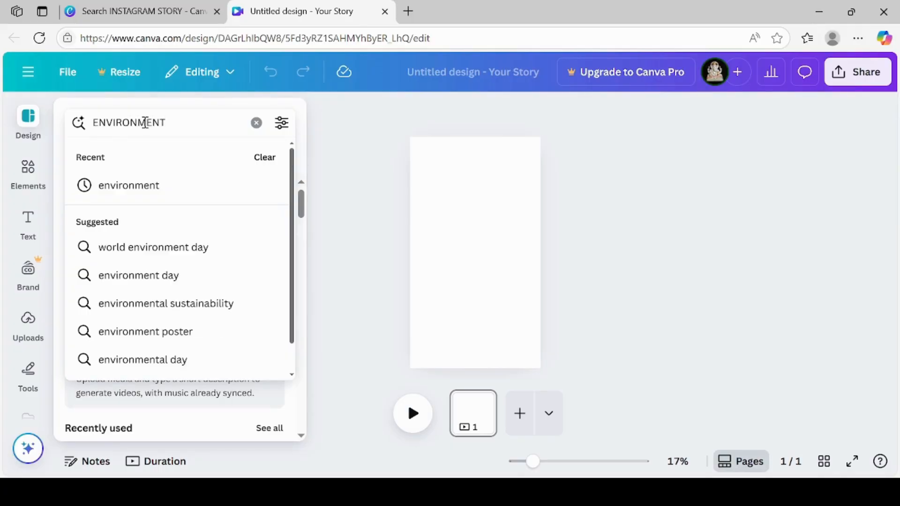
key(Return)
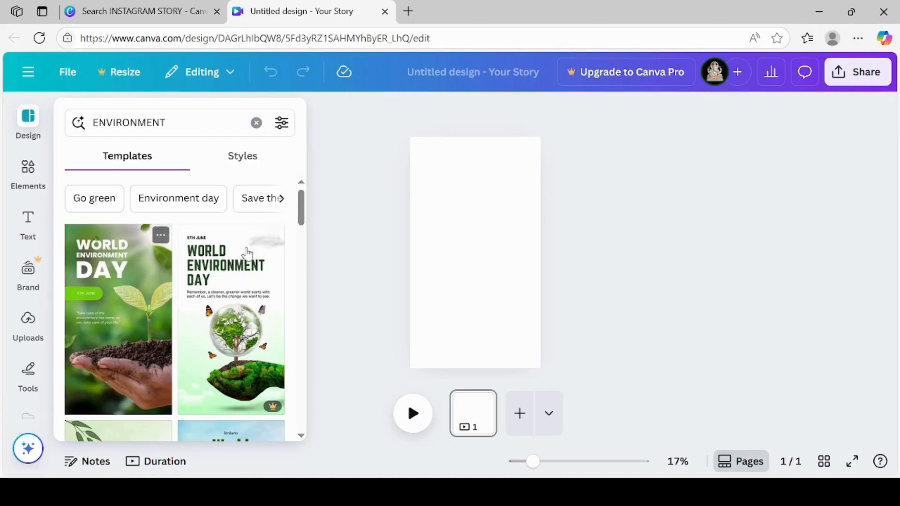
Step: Apply the Blue and Green Illustrative Creative World Environment Day Instagram Story template, showing a woman hugging the globe, to the blank page
drag(302, 221, 278, 375)
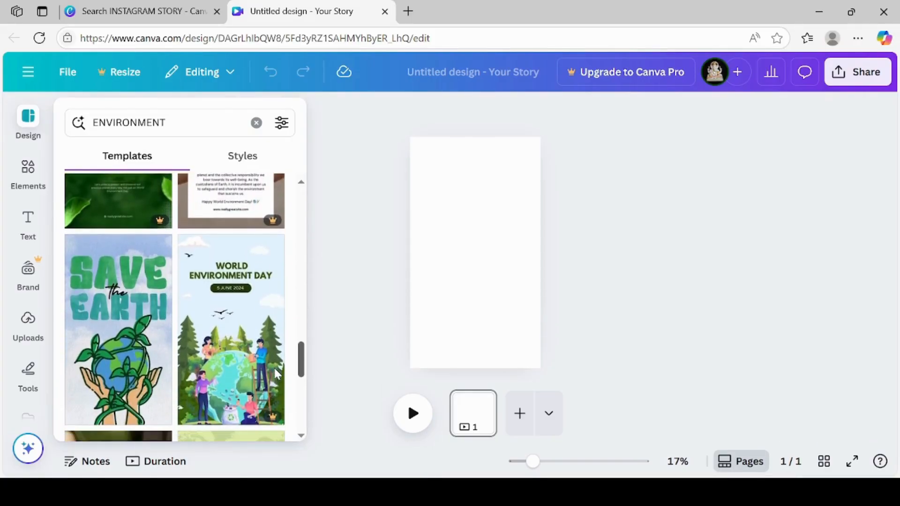
scroll(265, 423, down, 6)
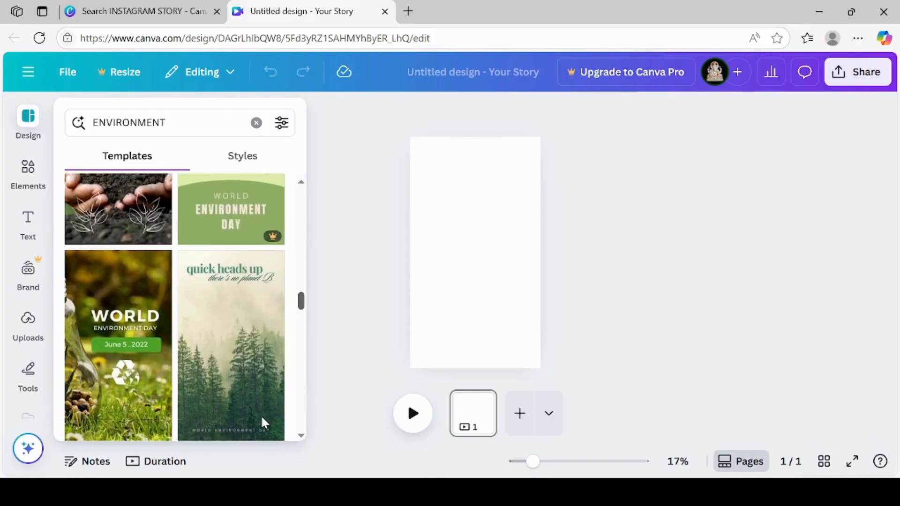
scroll(264, 422, down, 4)
scroll(264, 448, down, 5)
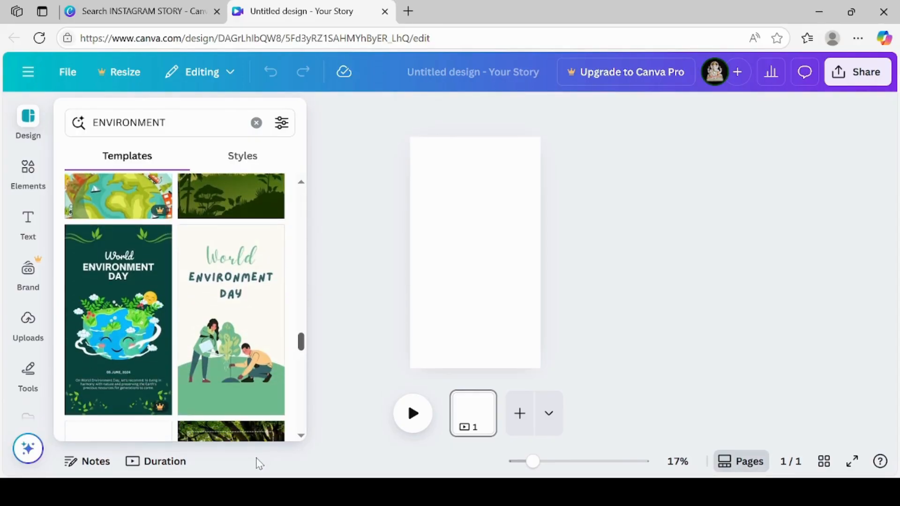
scroll(259, 464, down, 4)
scroll(257, 473, down, 3)
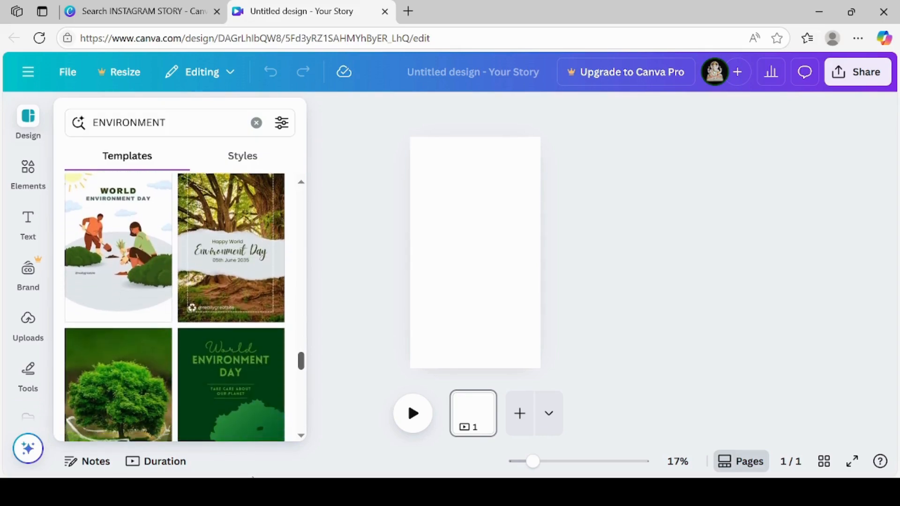
drag(252, 477, 253, 479)
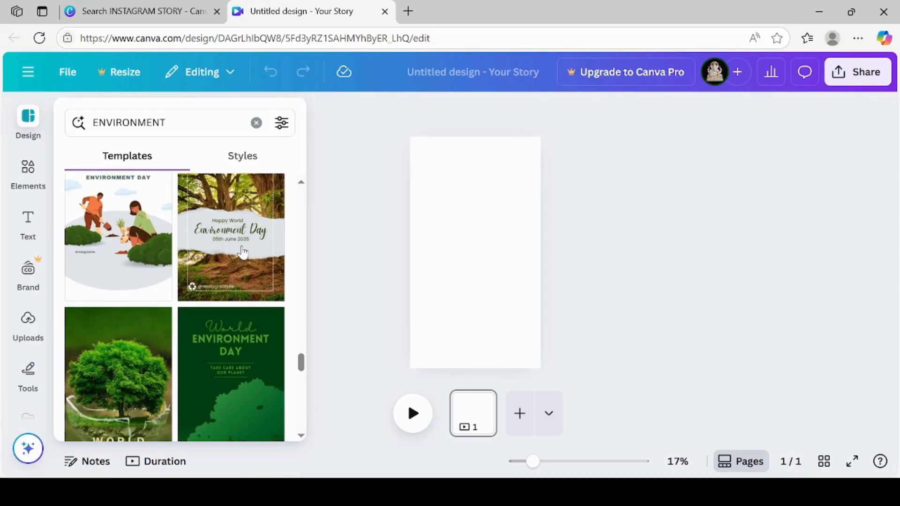
drag(301, 363, 288, 438)
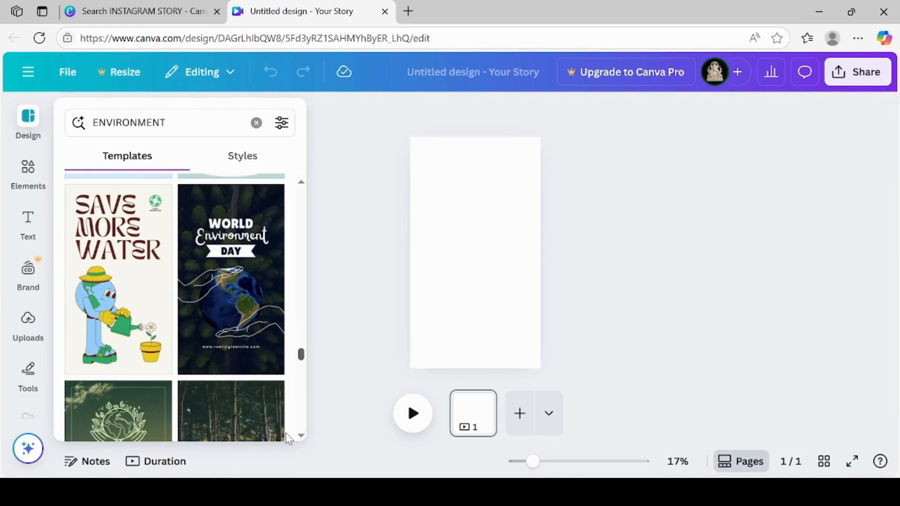
scroll(288, 438, down, 3)
drag(286, 445, 295, 475)
scroll(126, 272, down, 3)
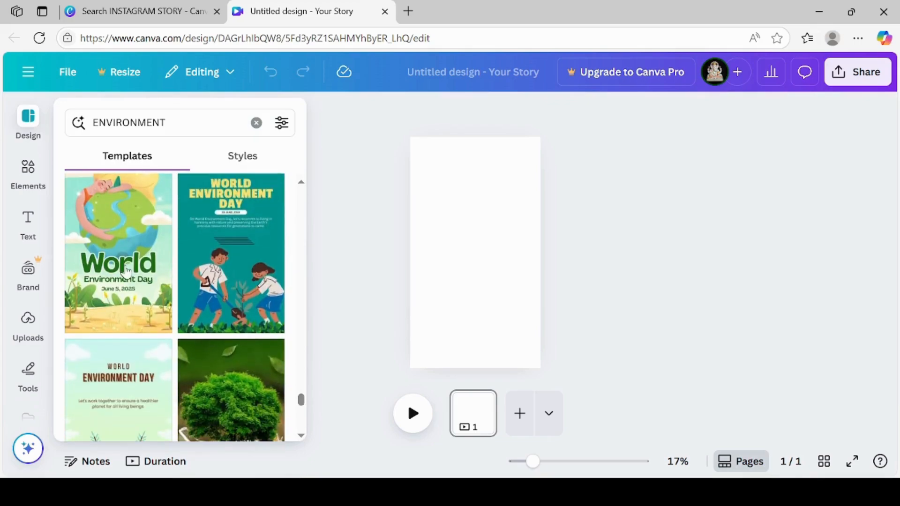
click(125, 268)
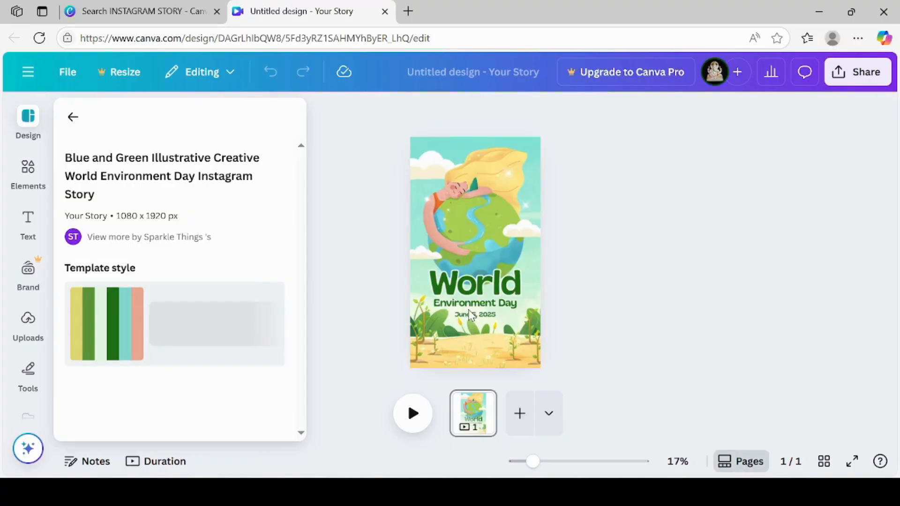
Step: Add two blank pages after the World Environment Day page
click(494, 331)
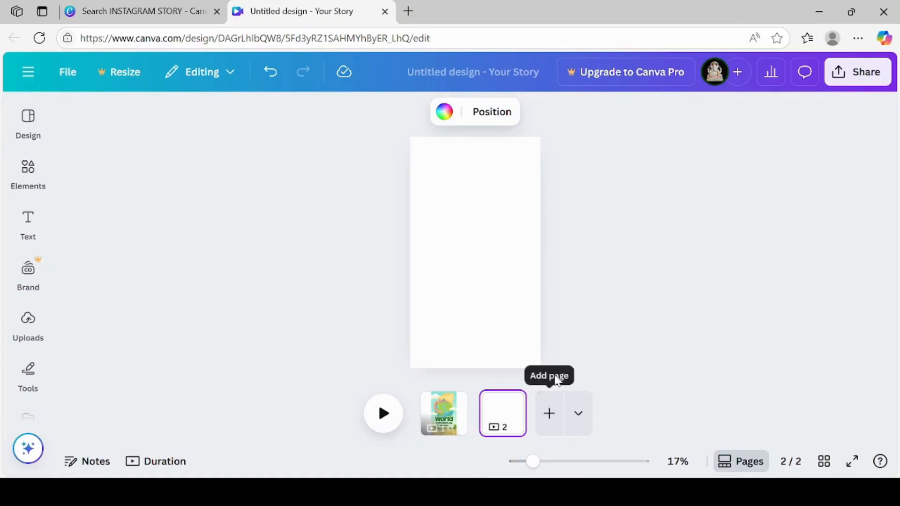
click(550, 418)
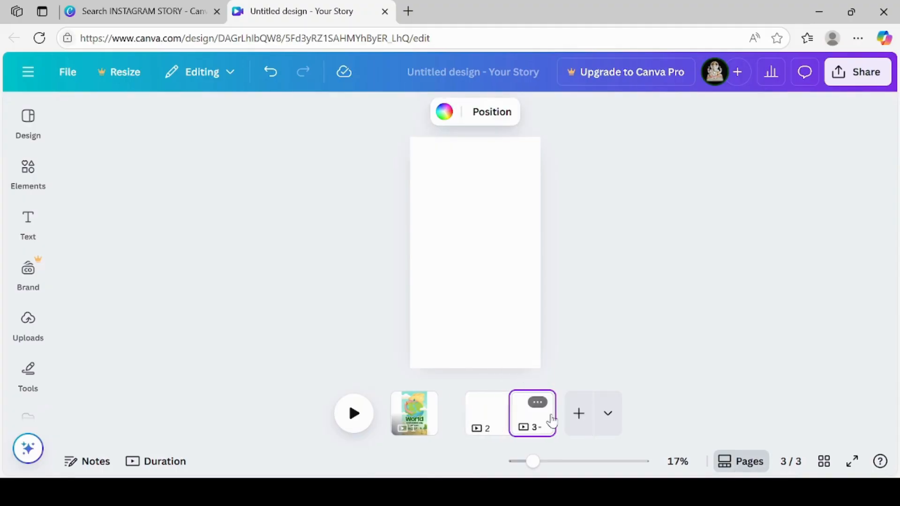
click(470, 417)
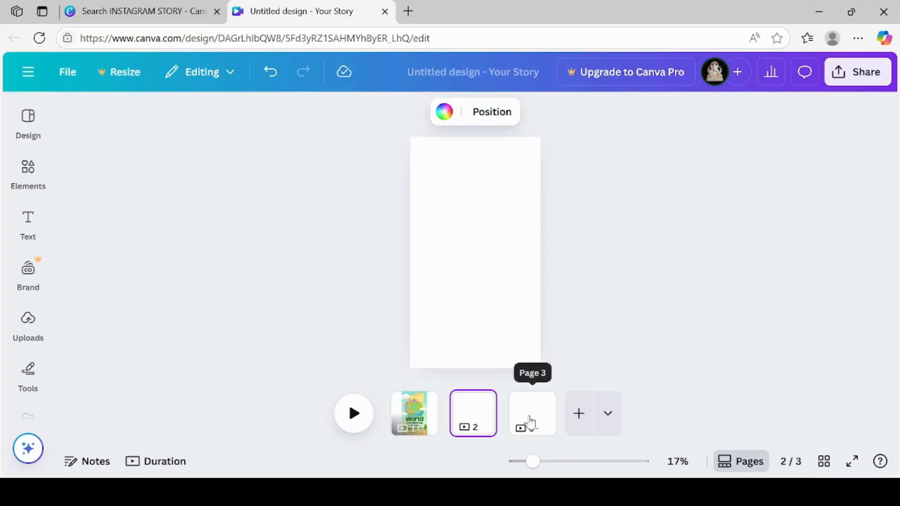
click(529, 412)
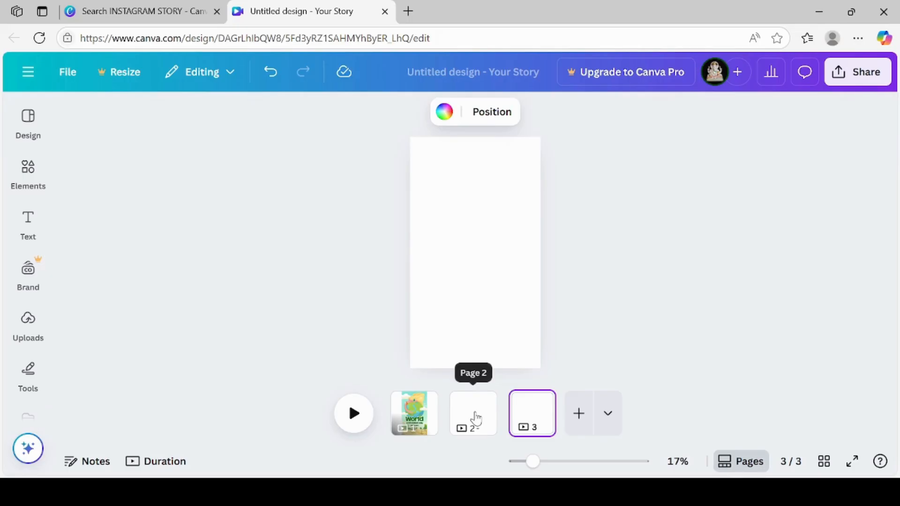
click(475, 418)
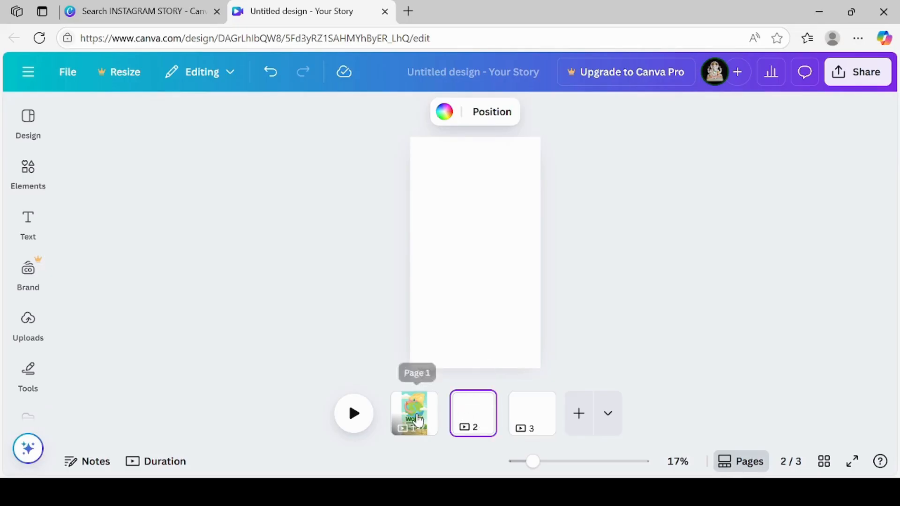
Step: Enlarge the "June 5, 2025" text on page 1 to font size 60.9
click(419, 420)
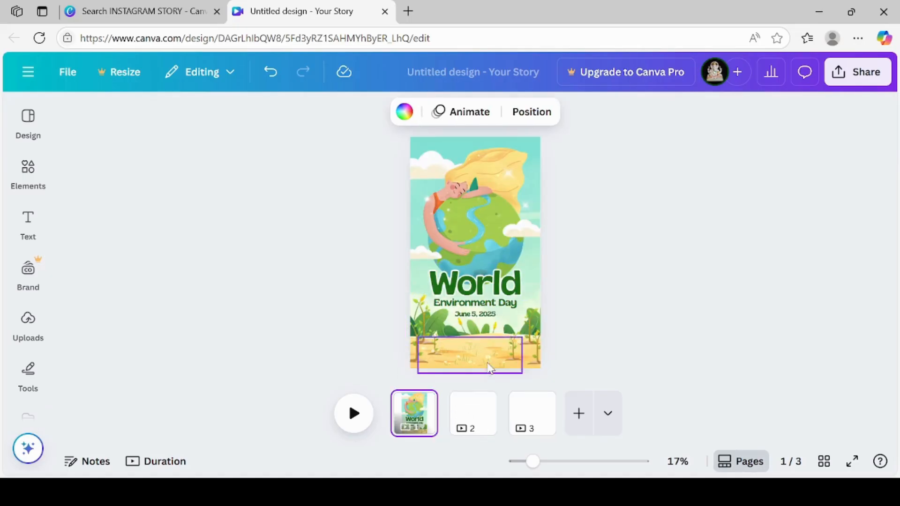
click(489, 317)
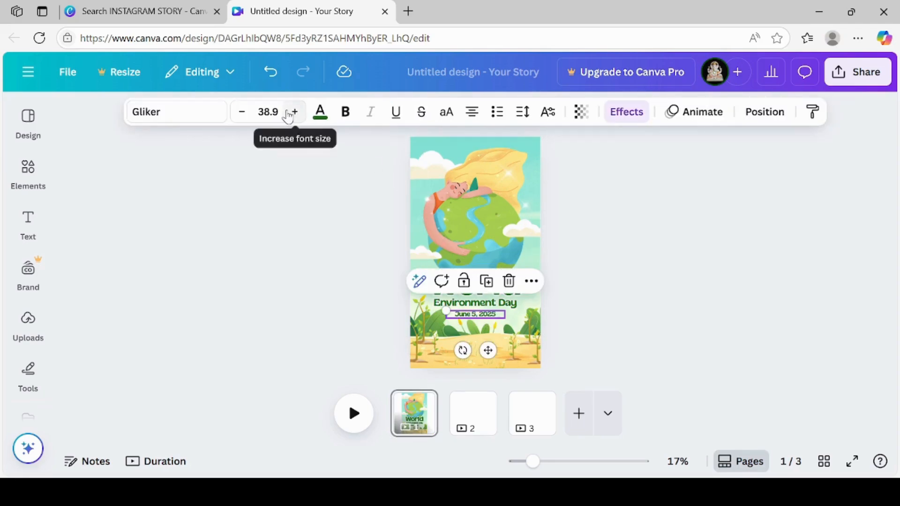
click(293, 112)
click(293, 112)
click(293, 112)
click(294, 112)
click(293, 112)
click(294, 112)
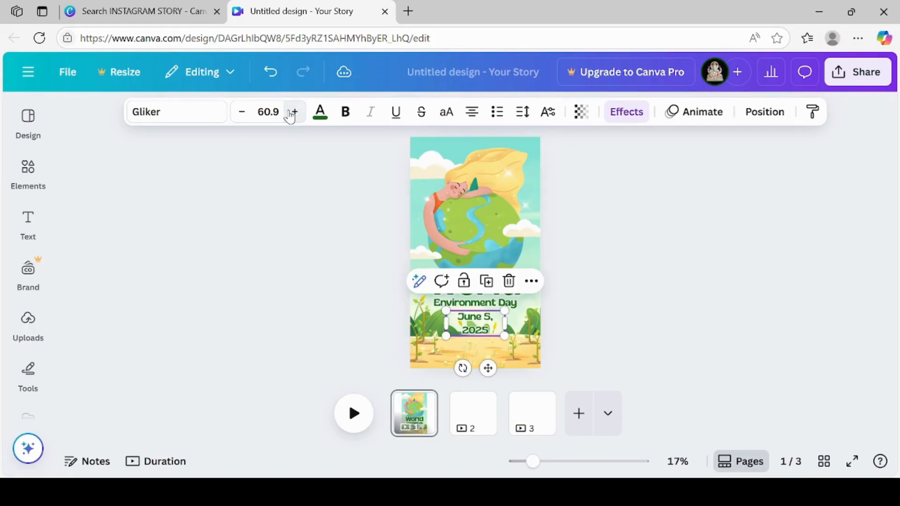
click(658, 254)
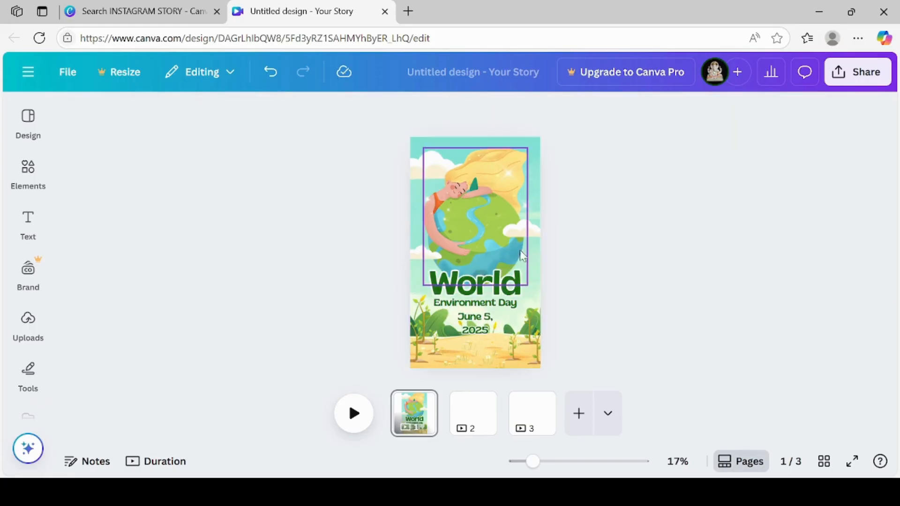
Step: Enlarge the "Environment Day" text on page 1 to font size 77.1
click(502, 307)
click(295, 112)
click(294, 112)
click(294, 112)
click(294, 112)
click(295, 112)
click(295, 112)
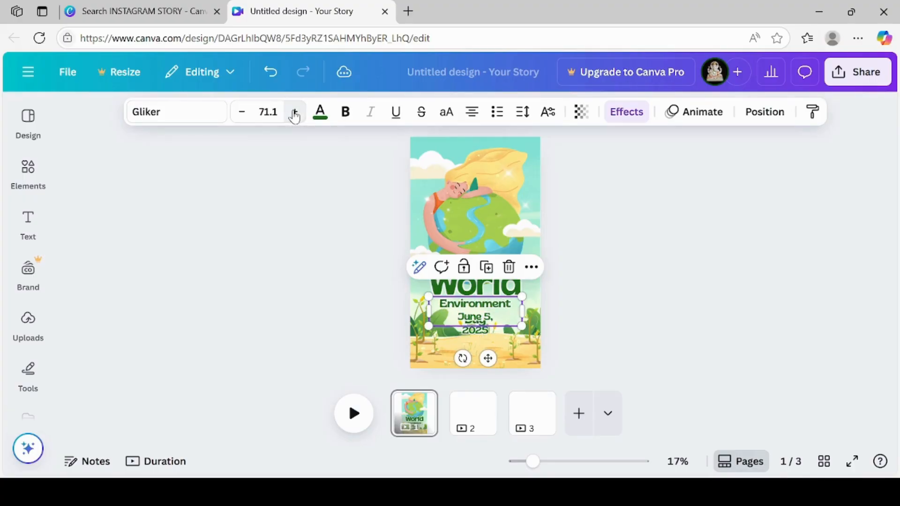
click(294, 112)
click(295, 112)
click(295, 112)
click(295, 112)
click(295, 112)
click(294, 112)
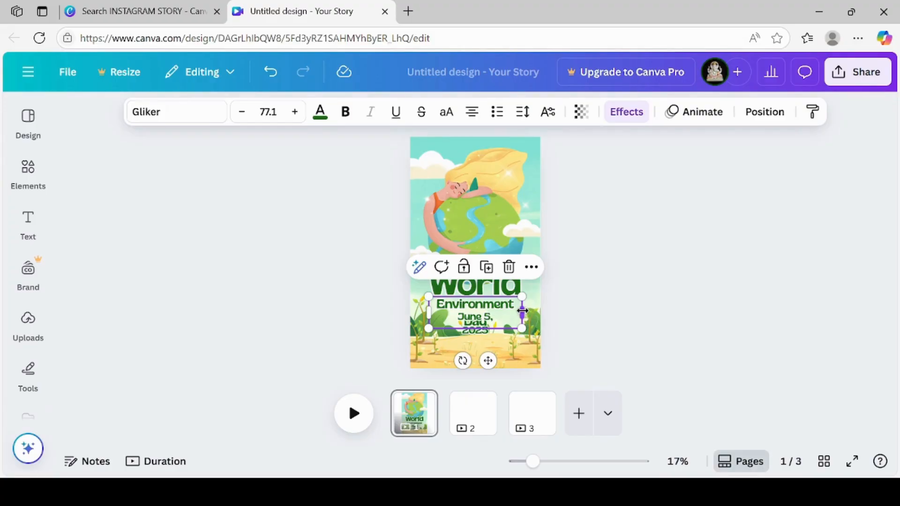
Step: Widen the "Environment Day" text box to hold the words on one line and reposition it beneath "World"
drag(522, 310, 544, 311)
click(588, 306)
click(516, 308)
drag(516, 308, 501, 300)
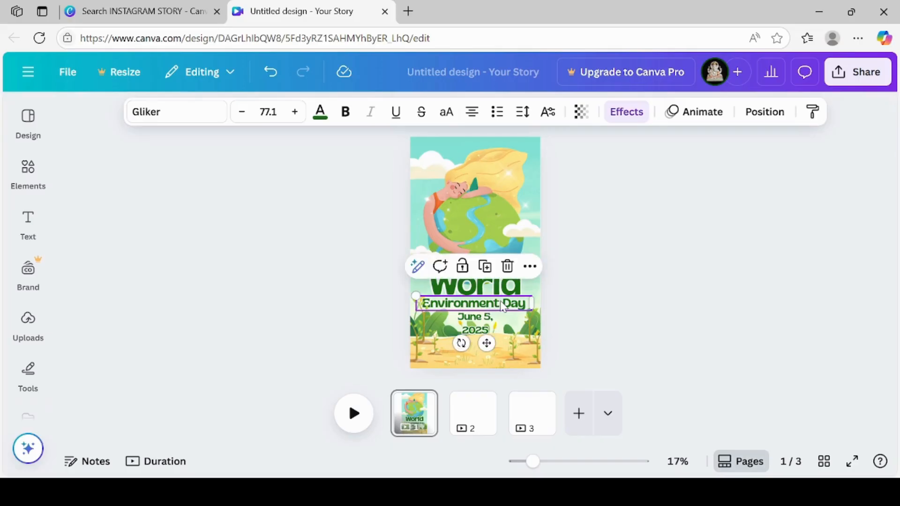
click(609, 294)
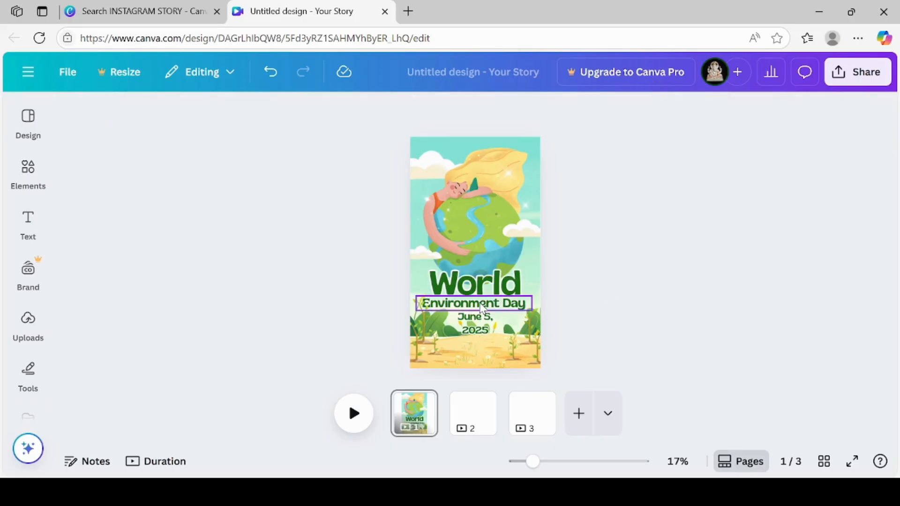
click(483, 307)
drag(483, 310, 486, 310)
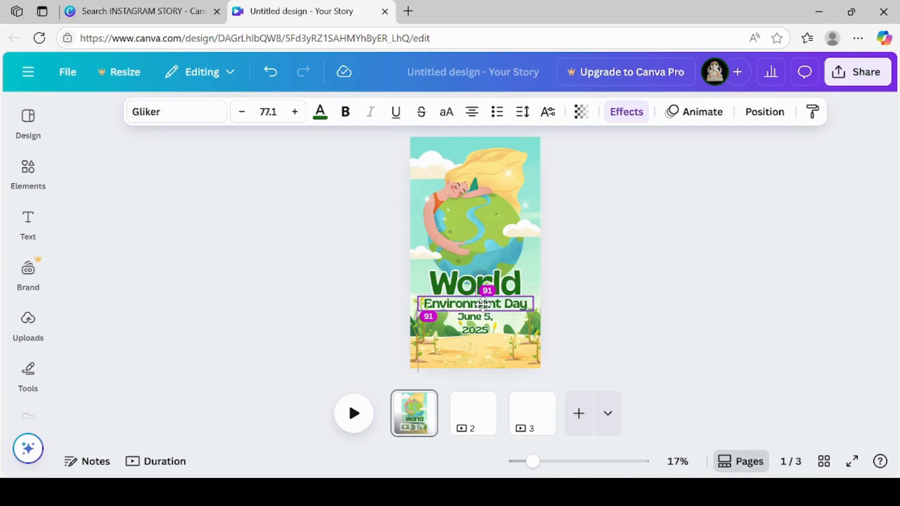
click(594, 307)
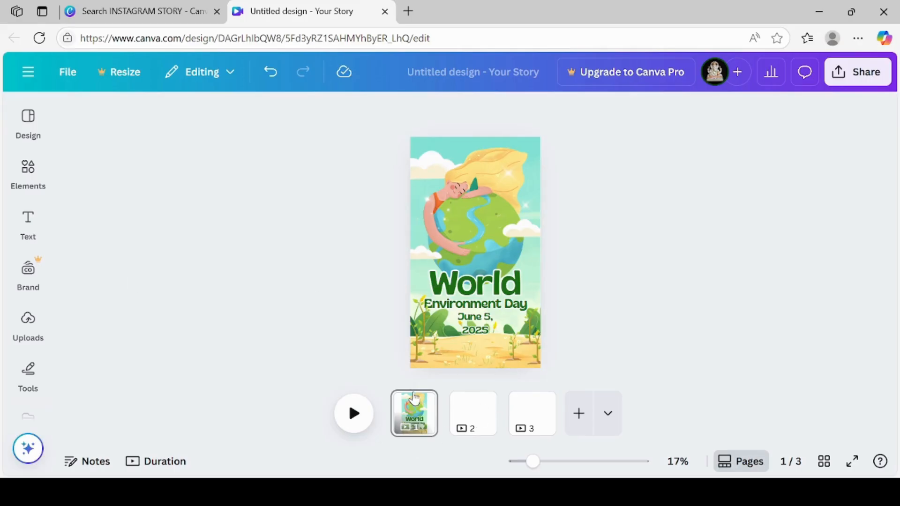
Step: Switch to blank page 2 and open the full list of recently used design templates
click(469, 415)
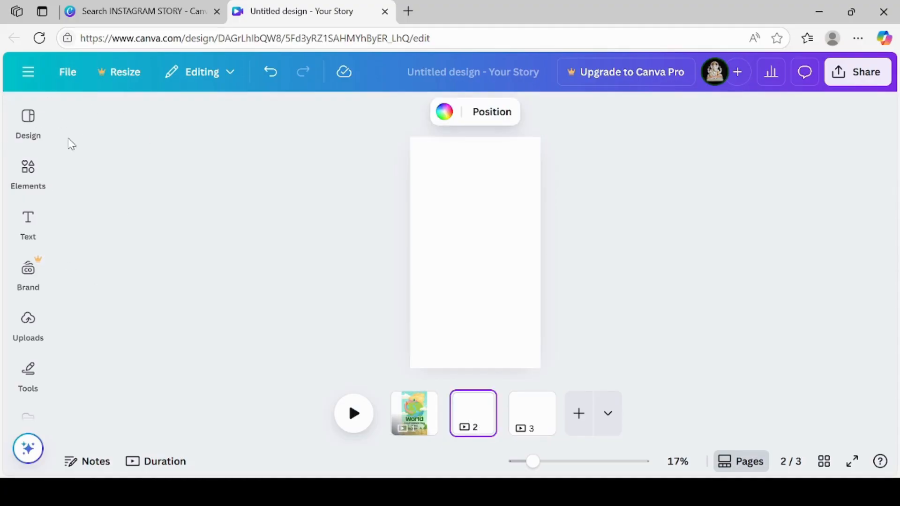
click(27, 123)
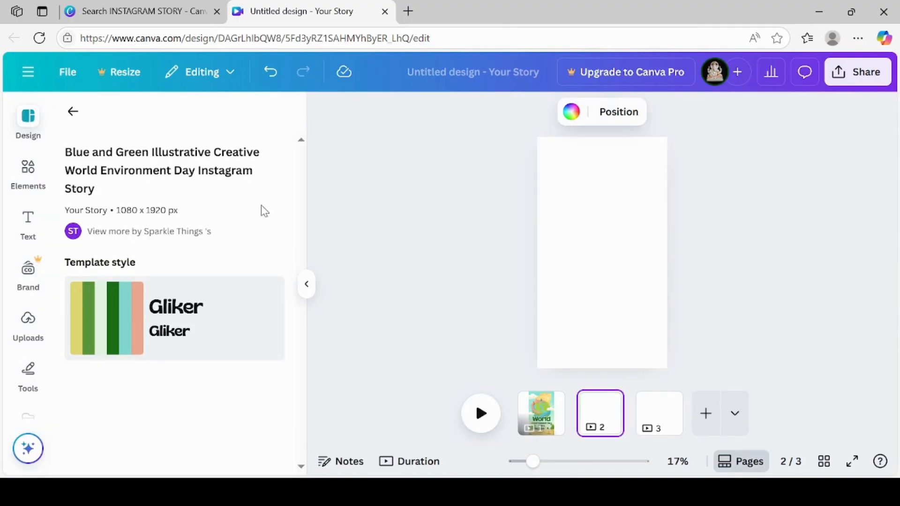
click(74, 112)
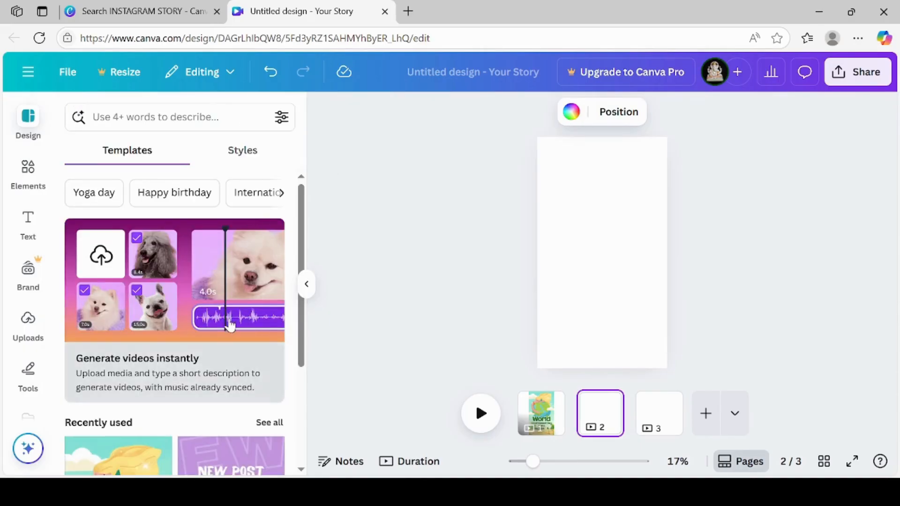
click(281, 424)
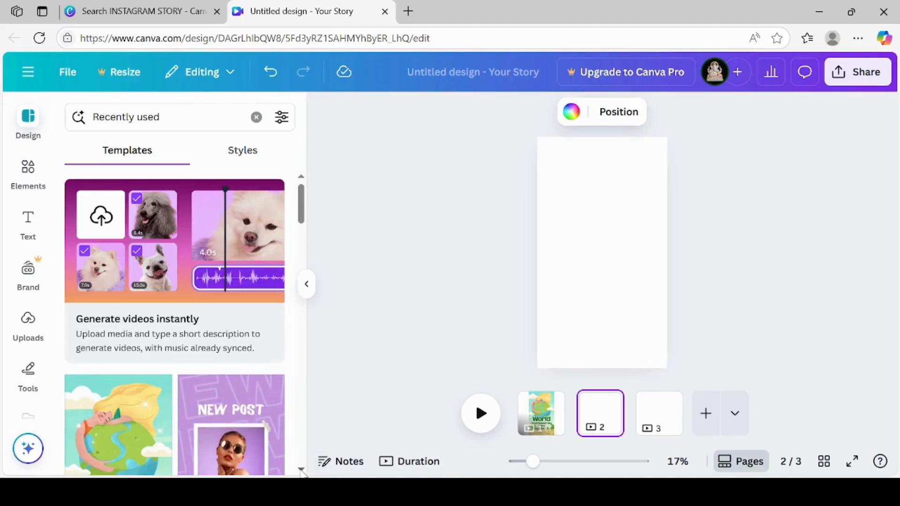
Step: Look through the recently used templates and return to the beginning of the list
scroll(303, 473, down, 5)
scroll(303, 472, down, 5)
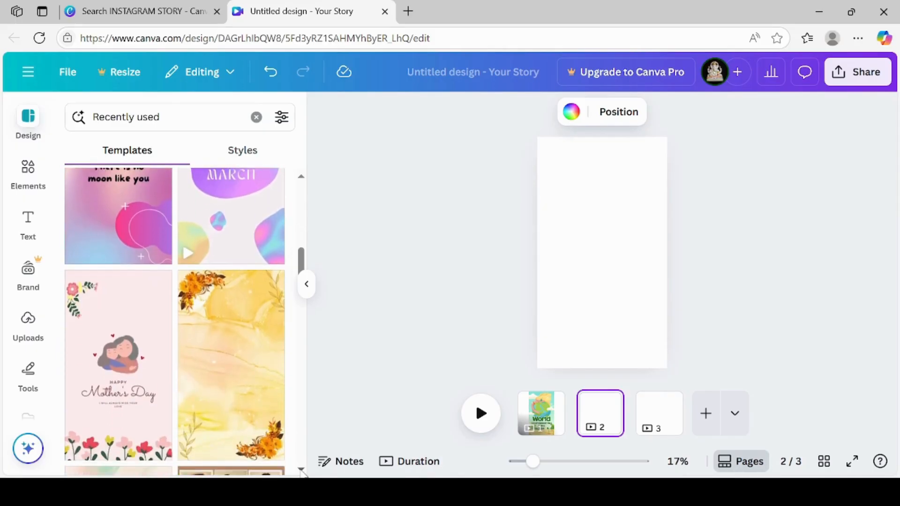
scroll(303, 472, down, 7)
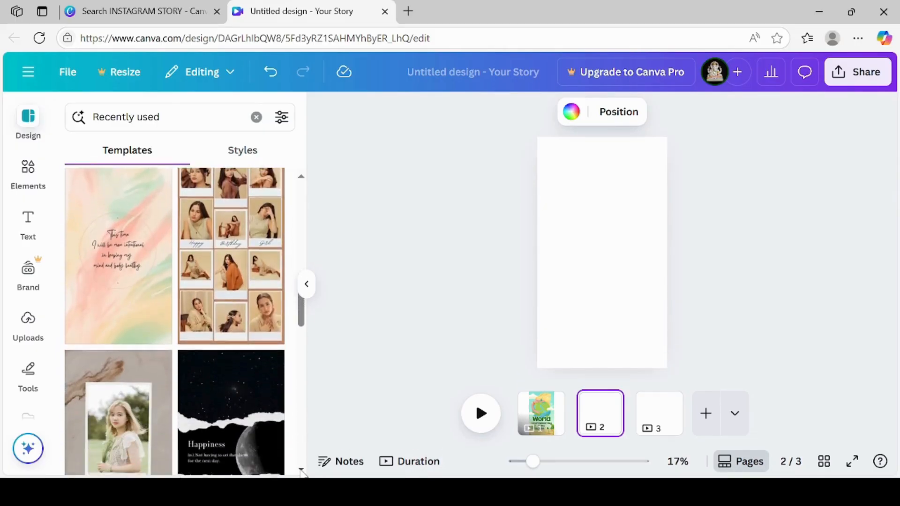
scroll(303, 473, down, 4)
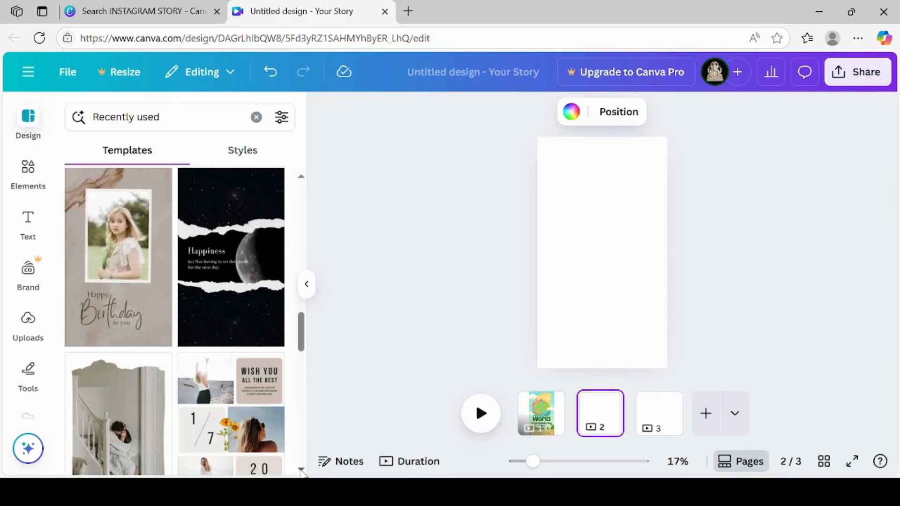
scroll(303, 473, down, 6)
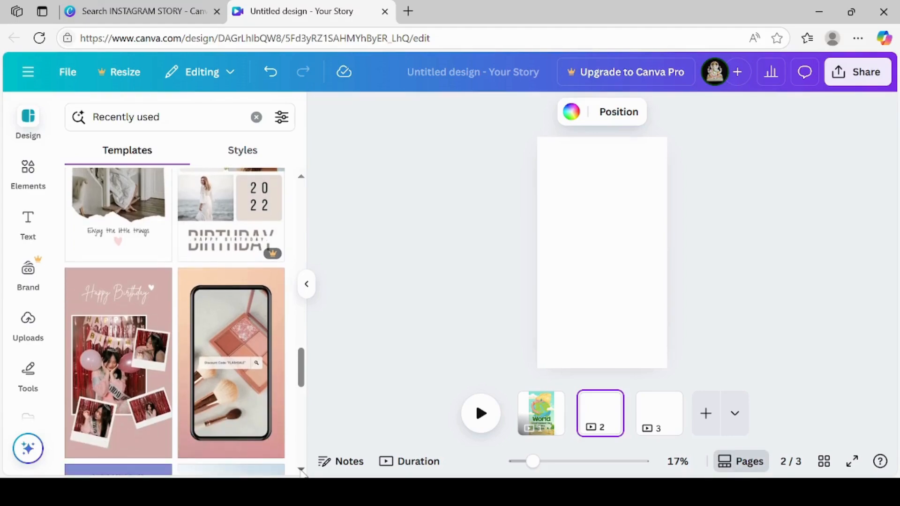
scroll(303, 472, down, 6)
scroll(303, 472, down, 5)
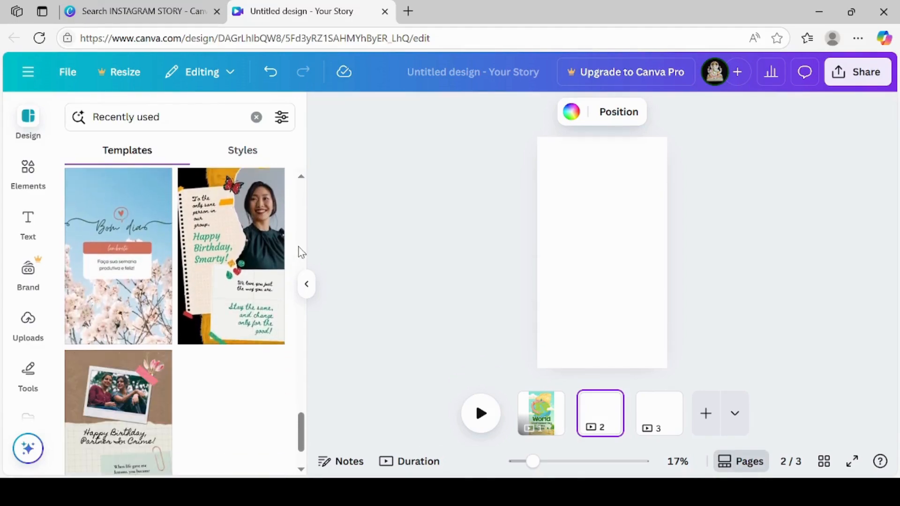
scroll(305, 247, down, 5)
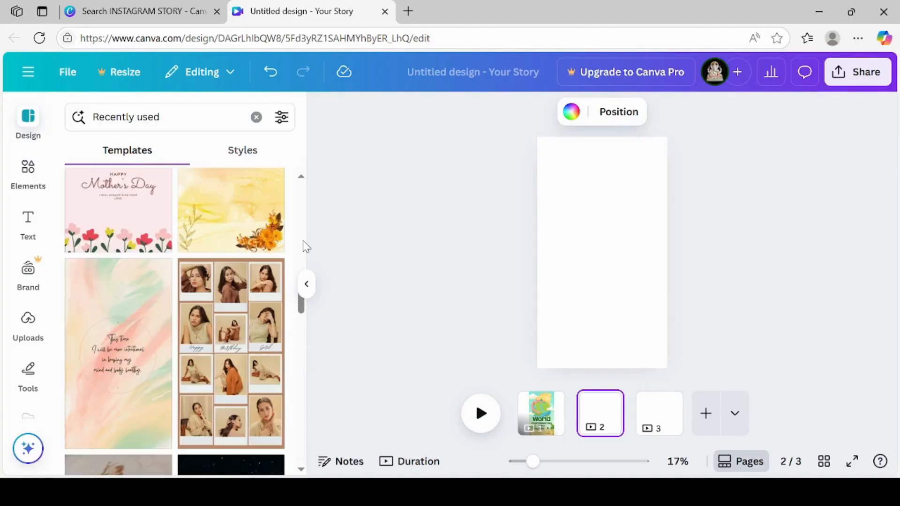
scroll(304, 234, up, 10)
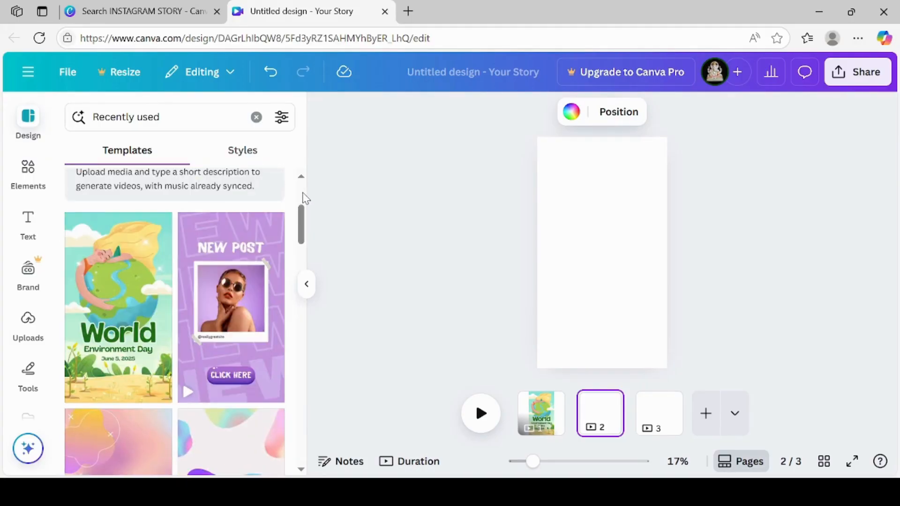
scroll(303, 216, up, 3)
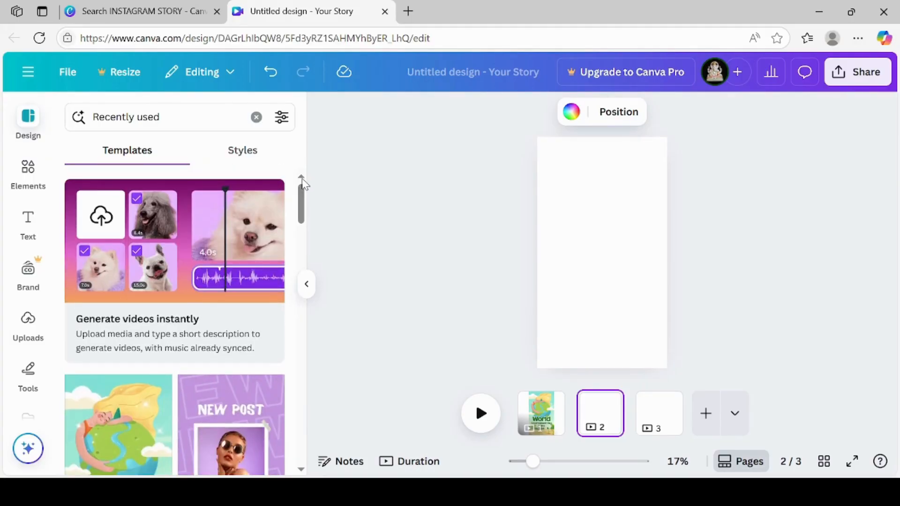
Step: Clear the recently used filter and search the design templates for "GREEN EARTH"
click(257, 117)
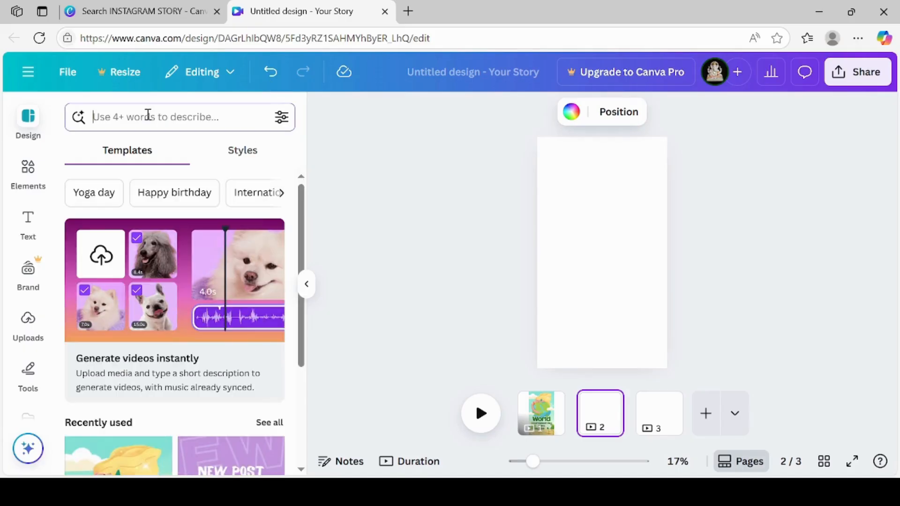
text(GREEN )
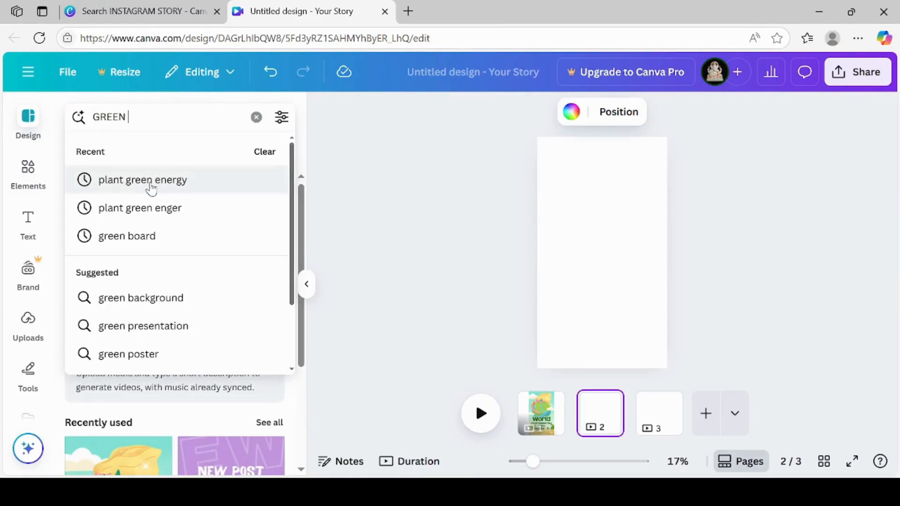
text(EARTH)
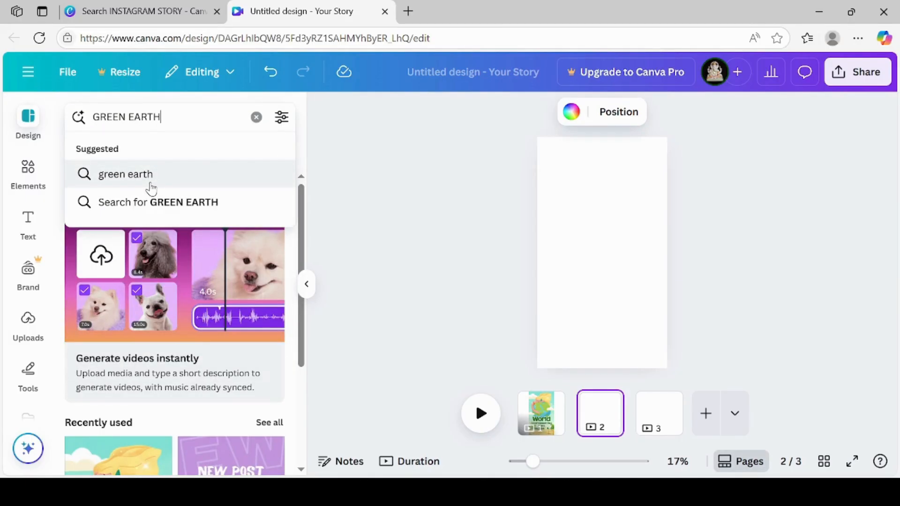
key(Return)
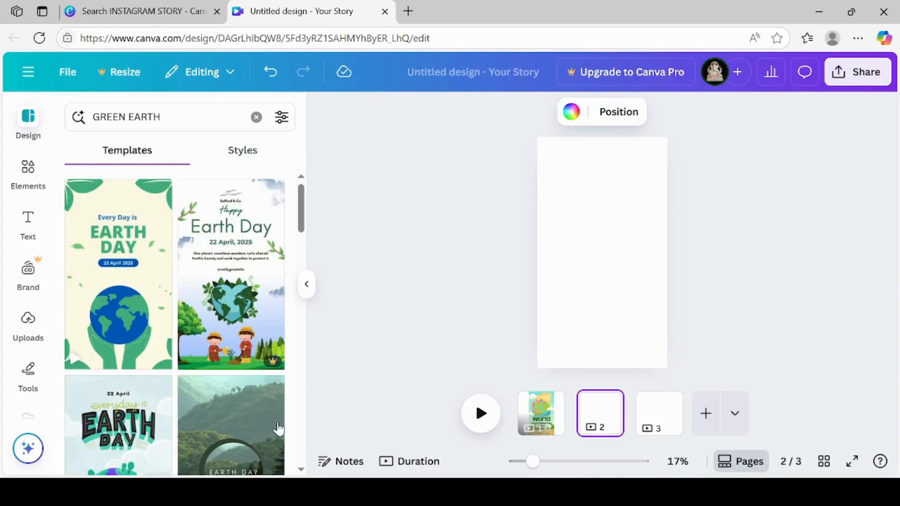
Step: Find the beige "Choose Reduce Reuse Recycle Repeat" seedling template among the results and apply it to page 2
scroll(301, 472, down, 2)
scroll(301, 472, down, 5)
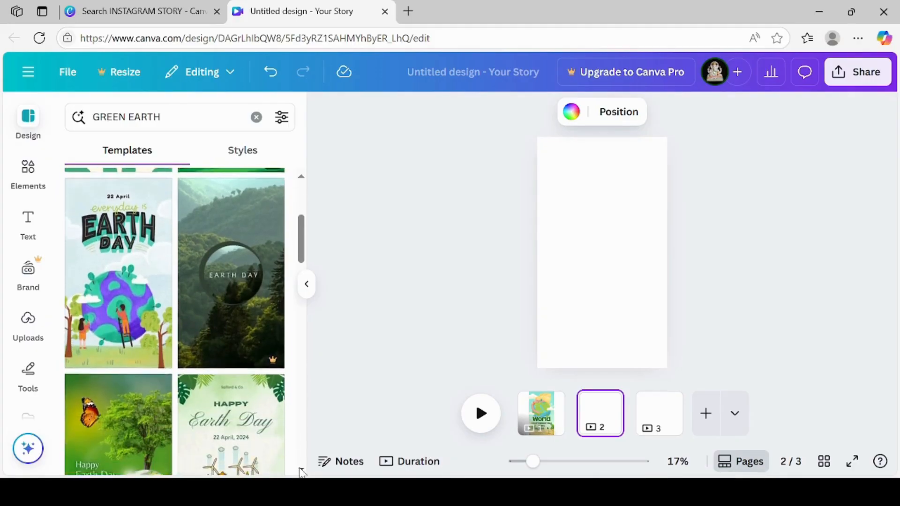
scroll(301, 472, down, 6)
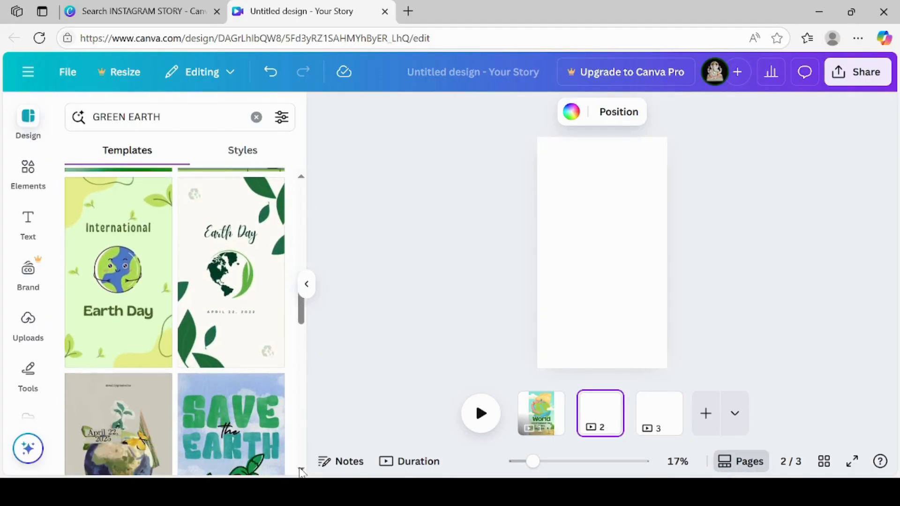
scroll(302, 471, down, 1)
scroll(302, 471, down, 3)
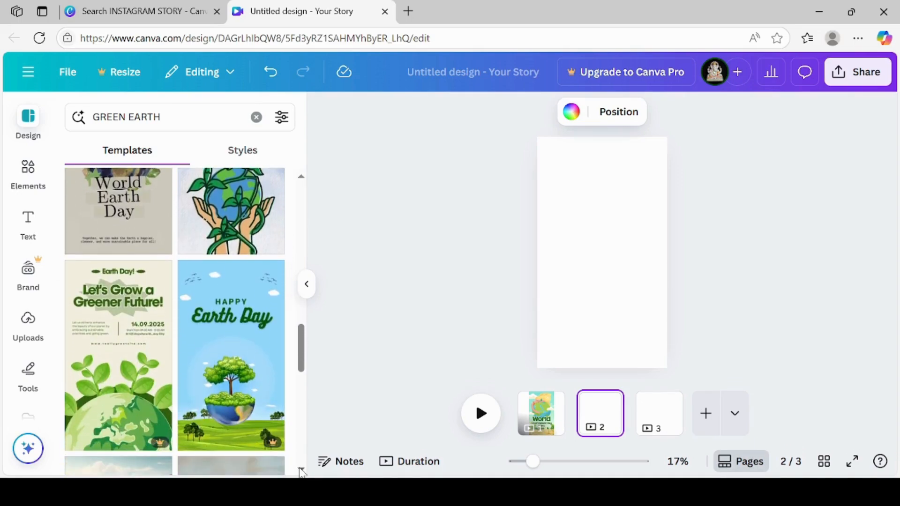
scroll(301, 472, down, 5)
scroll(301, 471, down, 5)
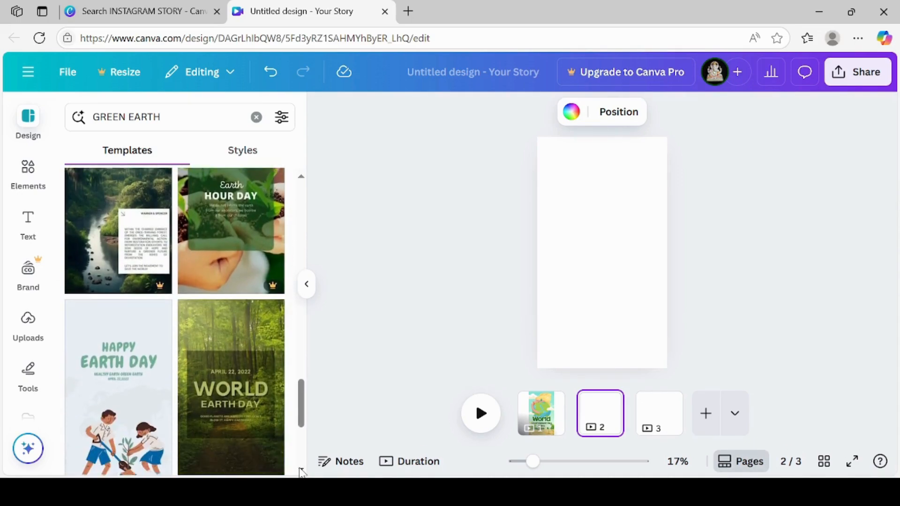
scroll(301, 471, down, 3)
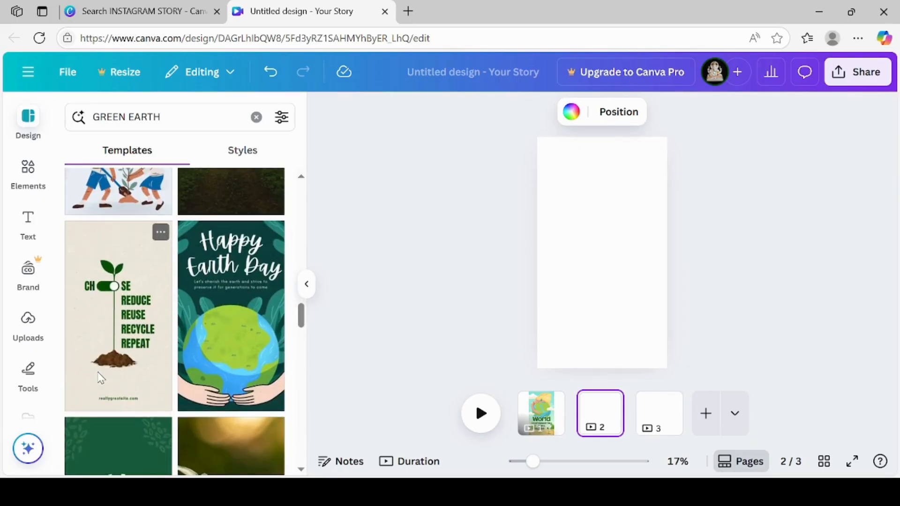
click(99, 378)
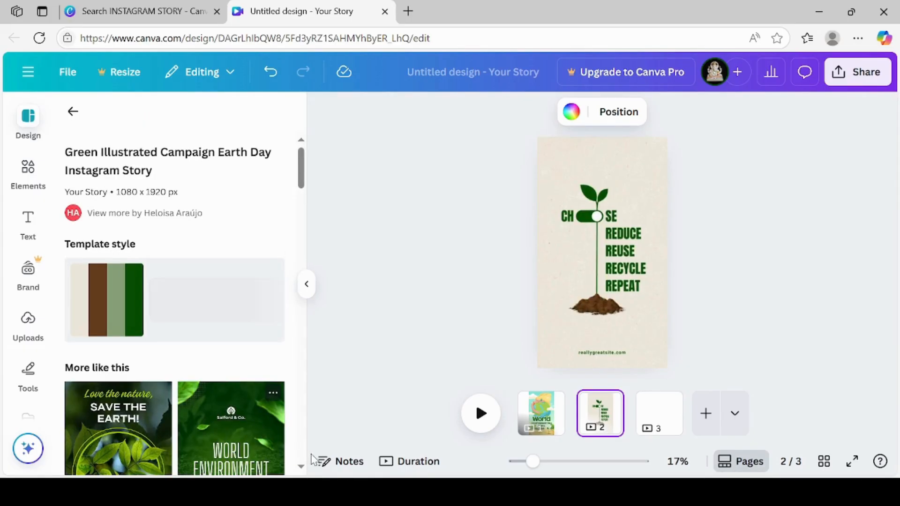
Step: On blank page 3, apply the green "Let's Move to Renewable Energy!" template from the designs similar to page 2's template
scroll(303, 468, down, 4)
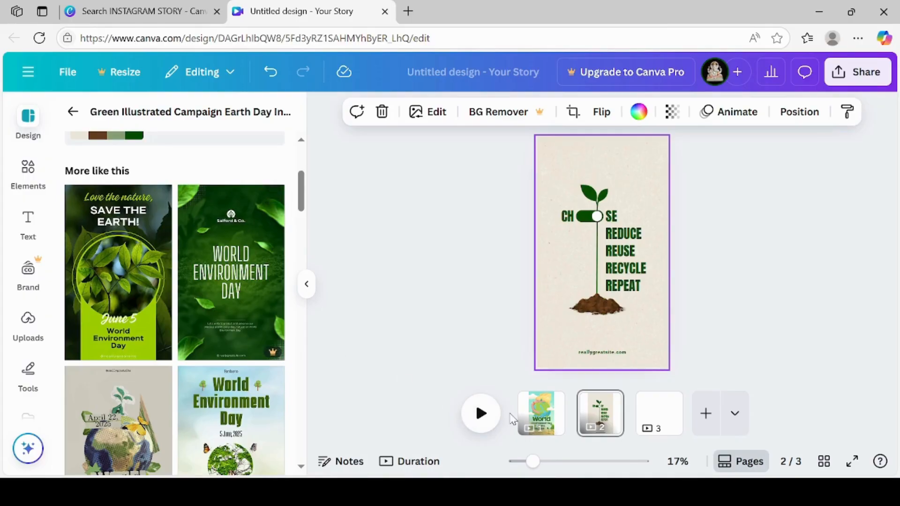
click(662, 412)
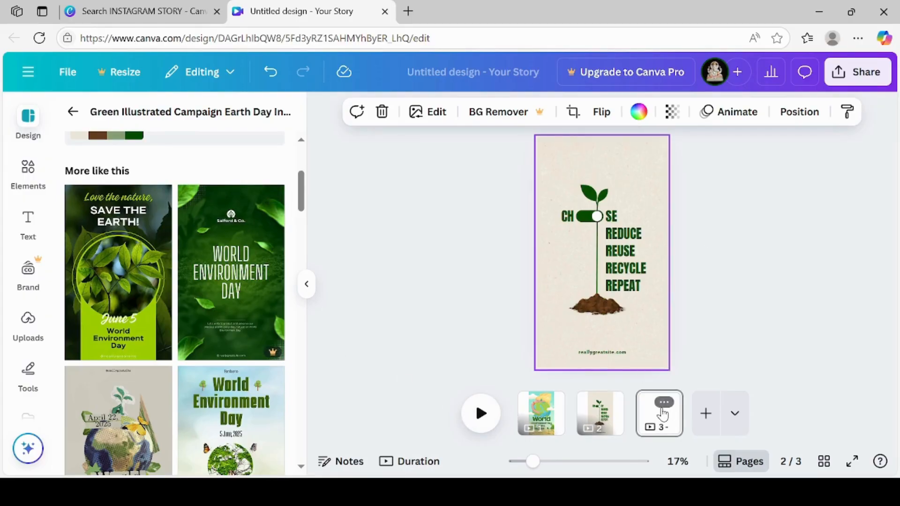
scroll(302, 467, down, 3)
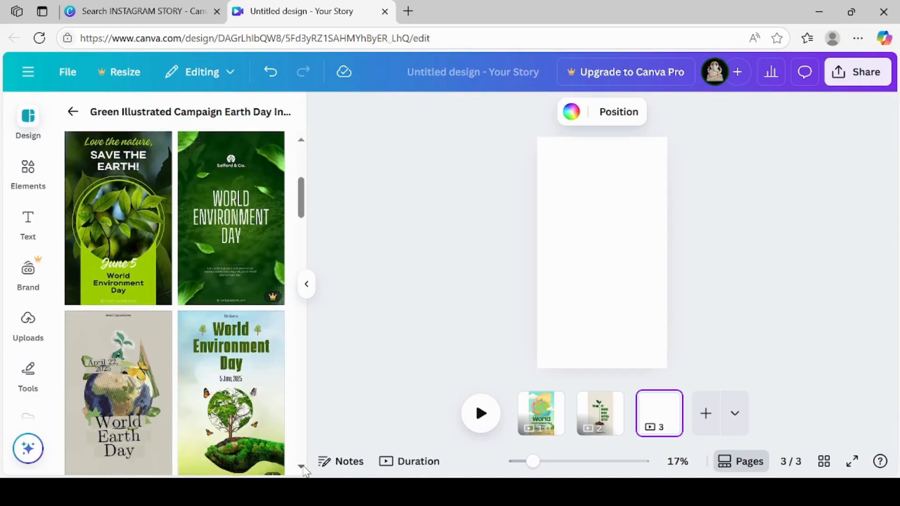
scroll(303, 470, down, 2)
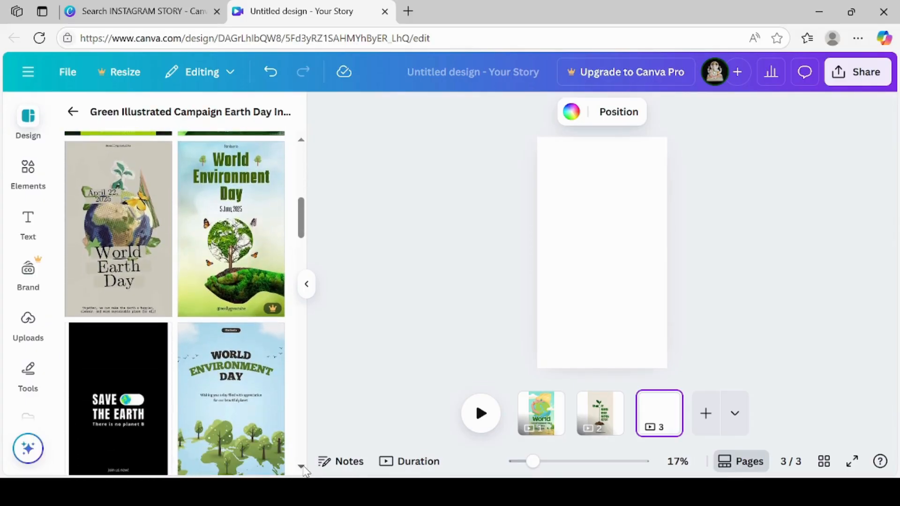
scroll(303, 470, down, 2)
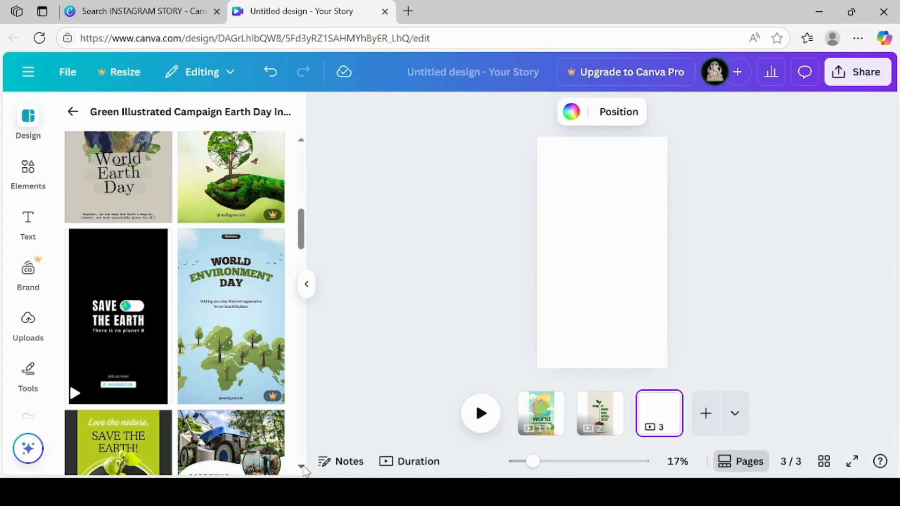
scroll(303, 470, down, 7)
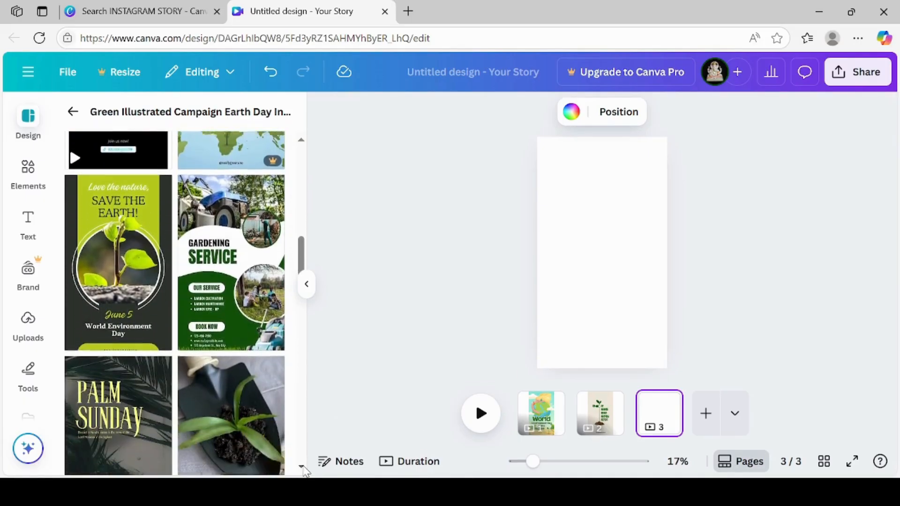
scroll(304, 470, down, 5)
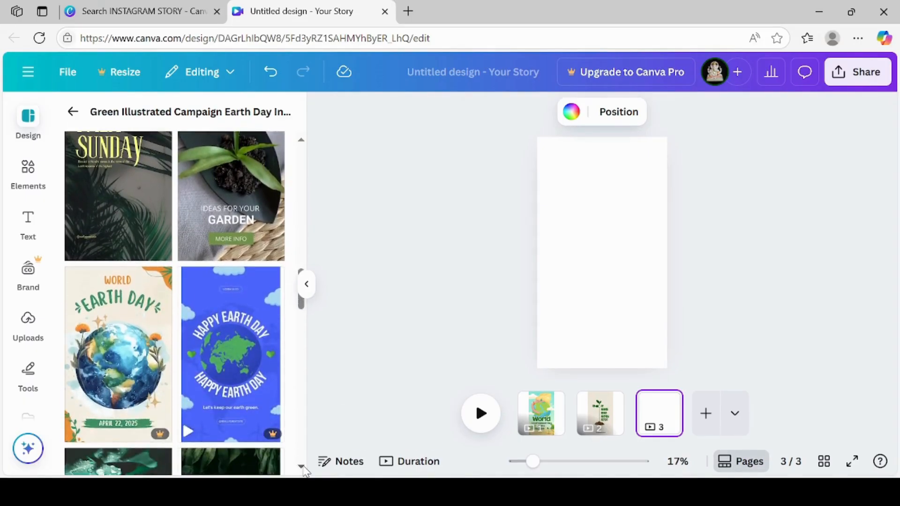
scroll(304, 470, down, 7)
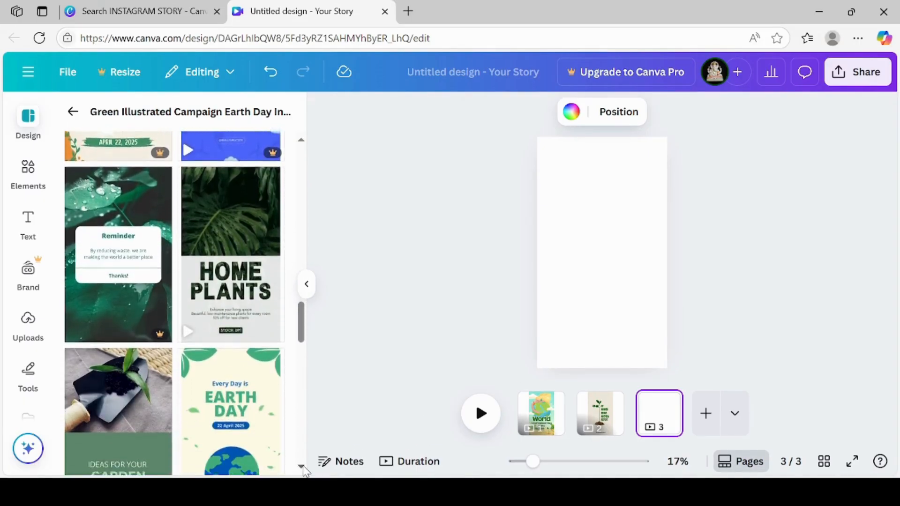
scroll(304, 471, down, 4)
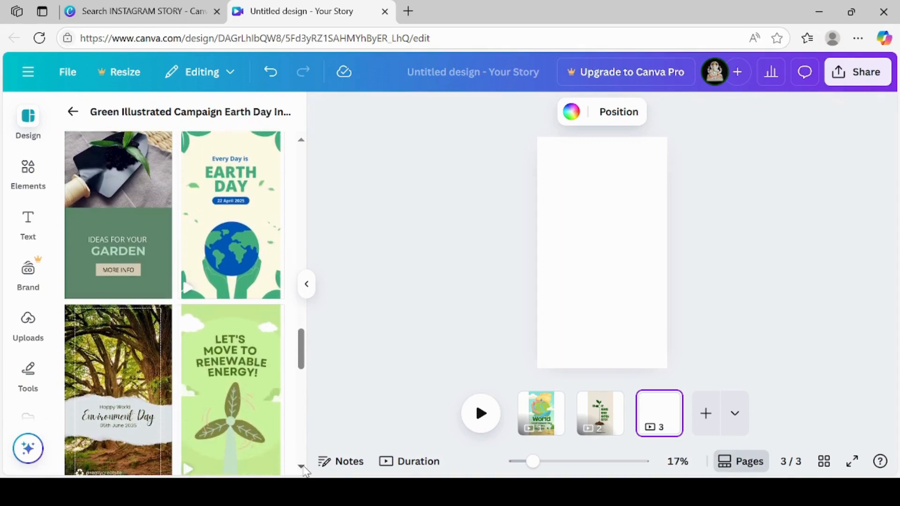
scroll(303, 470, down, 1)
click(243, 409)
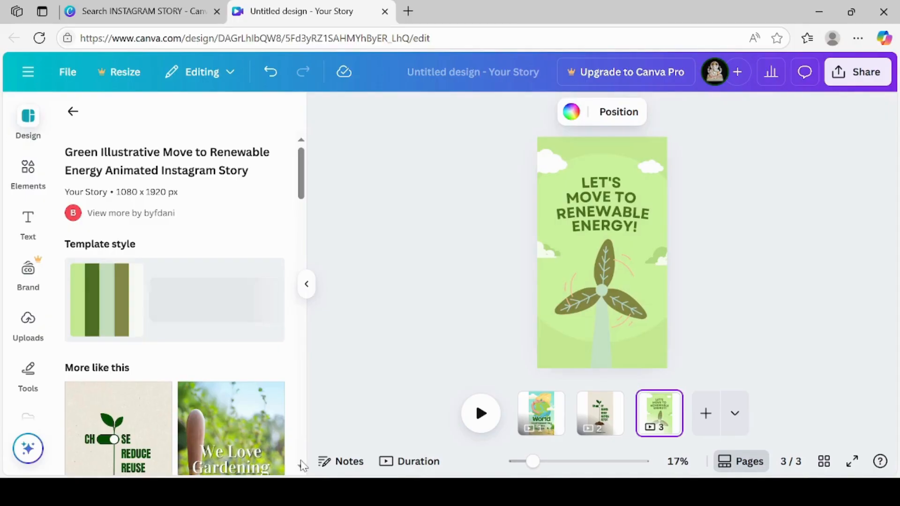
Step: Look through all the templates similar to the renewable energy design for another suitable story page
scroll(300, 467, down, 5)
scroll(303, 468, down, 1)
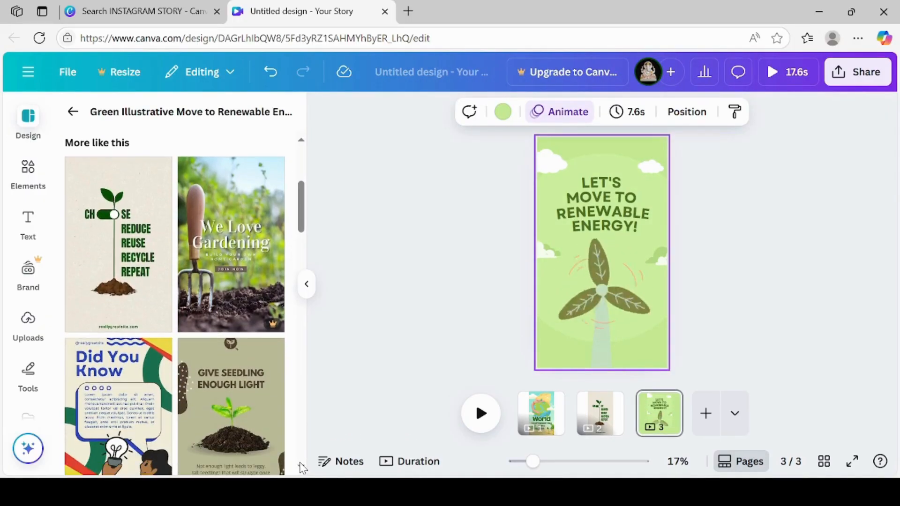
scroll(303, 469, down, 7)
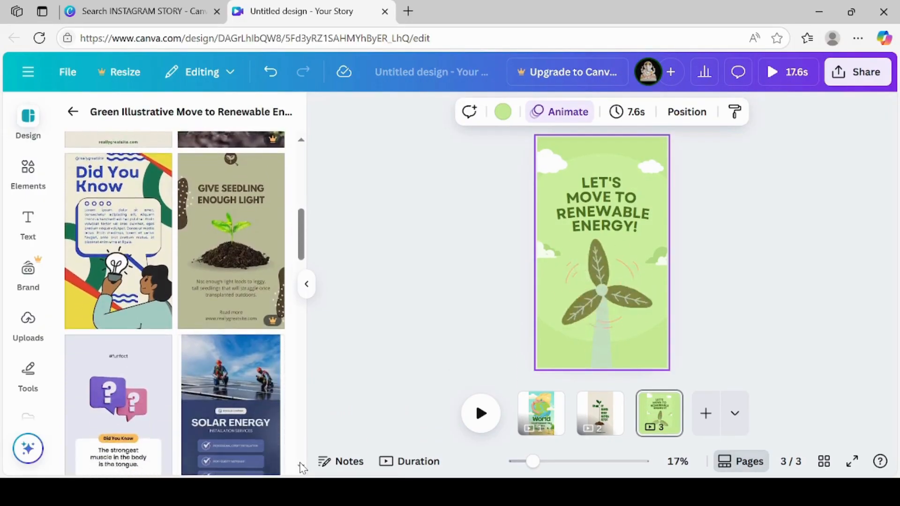
scroll(303, 469, down, 8)
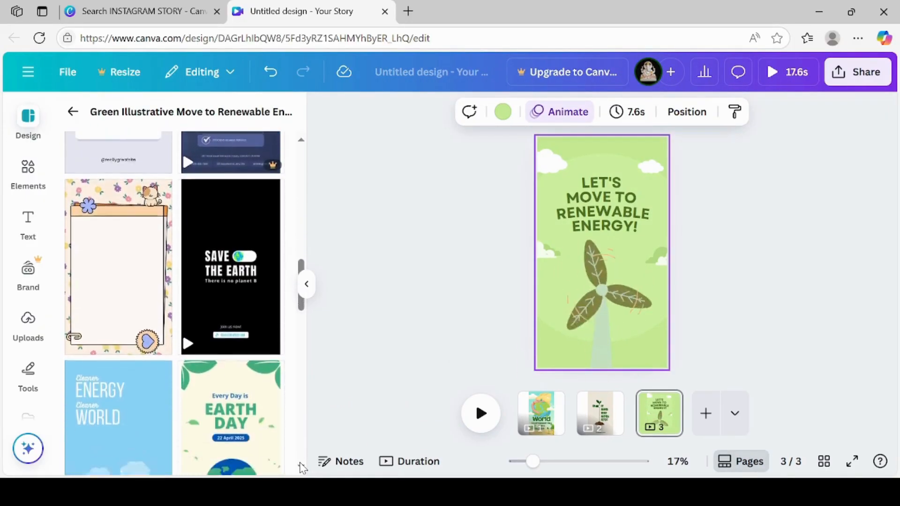
scroll(303, 469, down, 6)
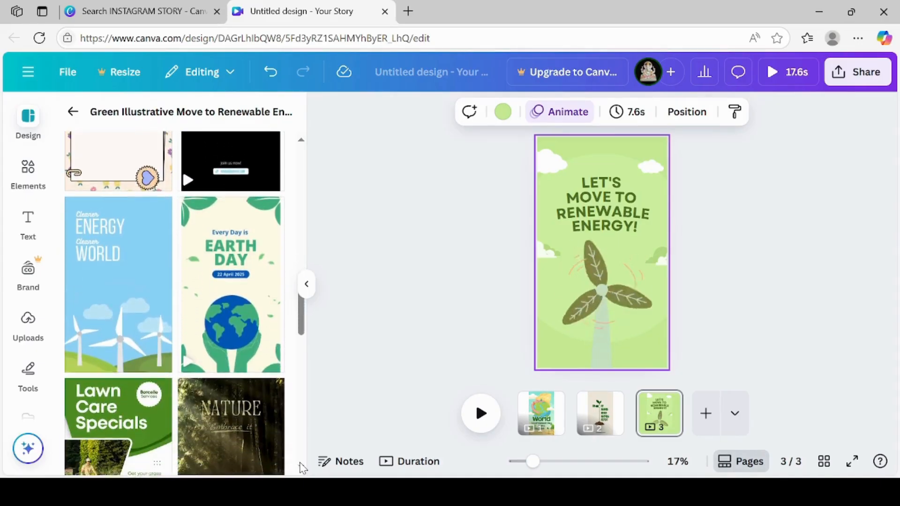
scroll(303, 469, down, 9)
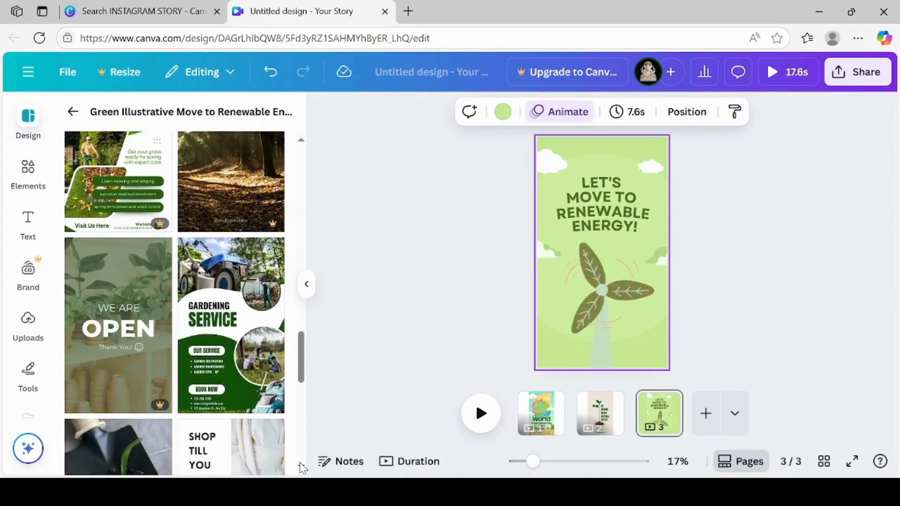
scroll(303, 468, down, 10)
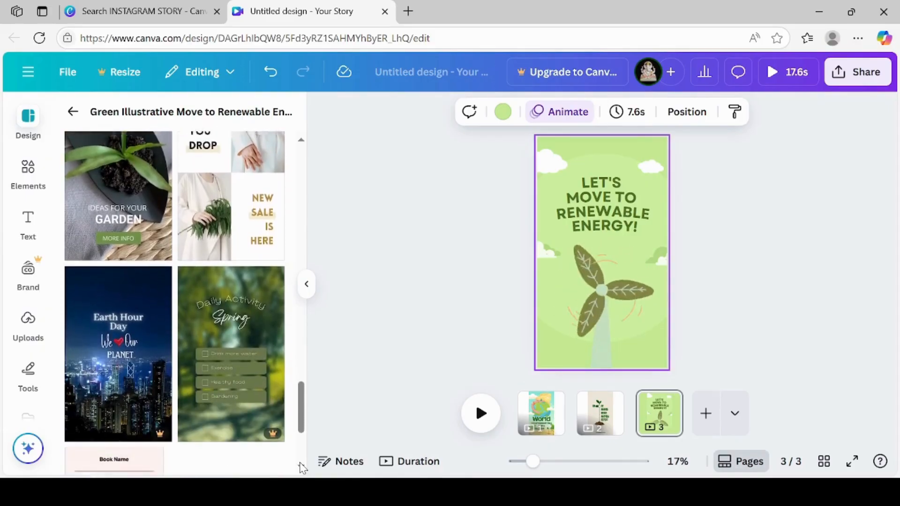
scroll(302, 468, down, 3)
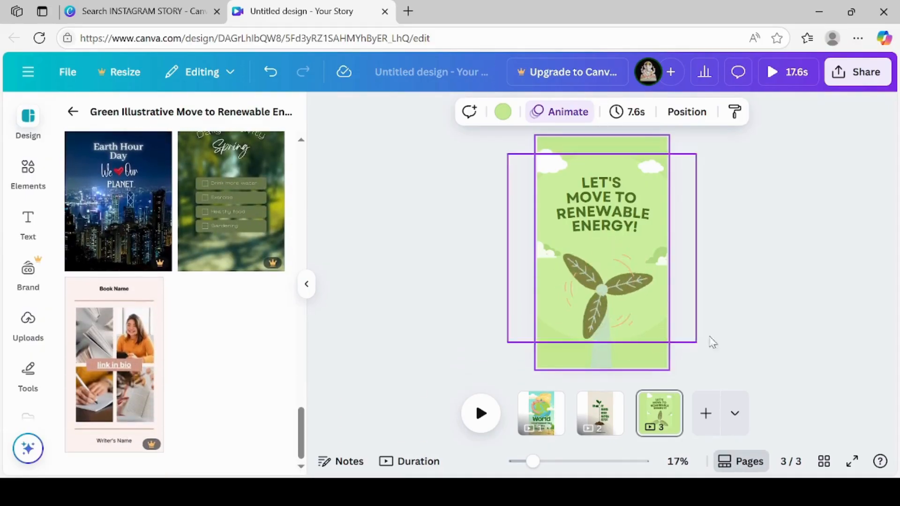
Step: Add a fourth page, return to the main template list and search it for "ENVIRONMENT DAU QUOTE"
click(706, 413)
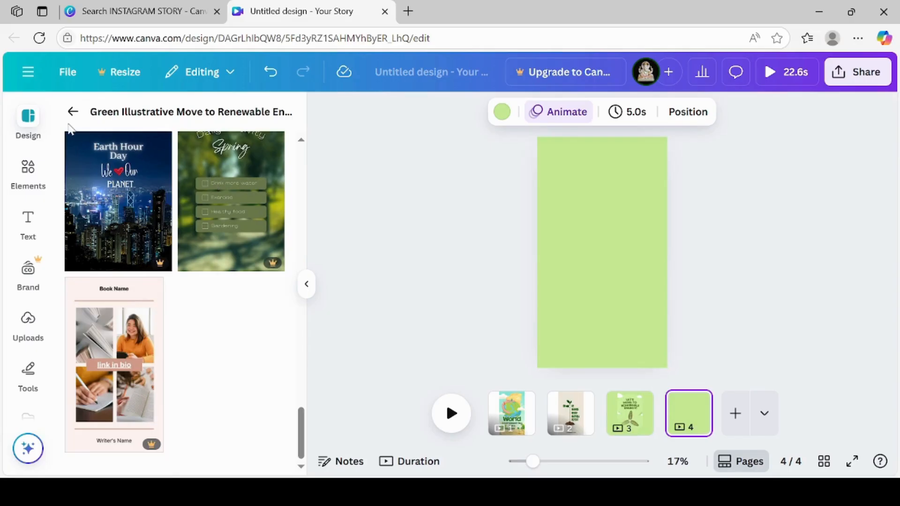
click(73, 112)
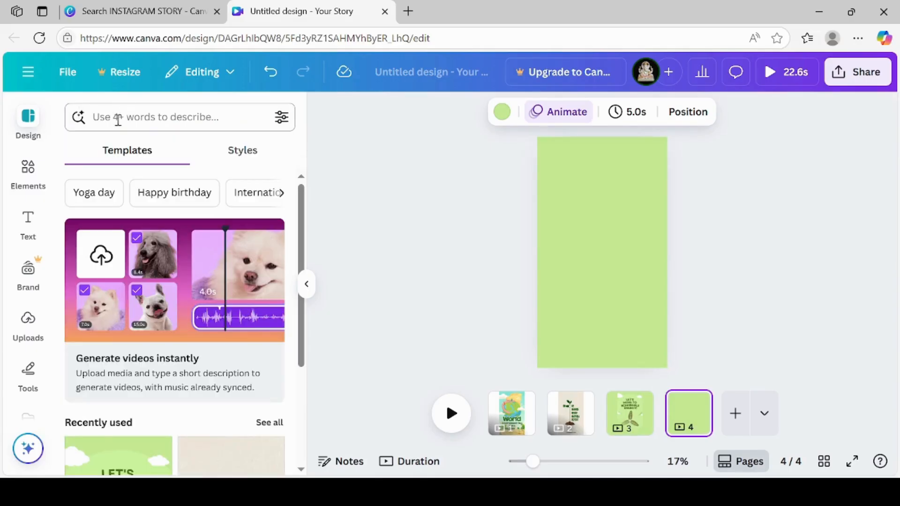
click(116, 121)
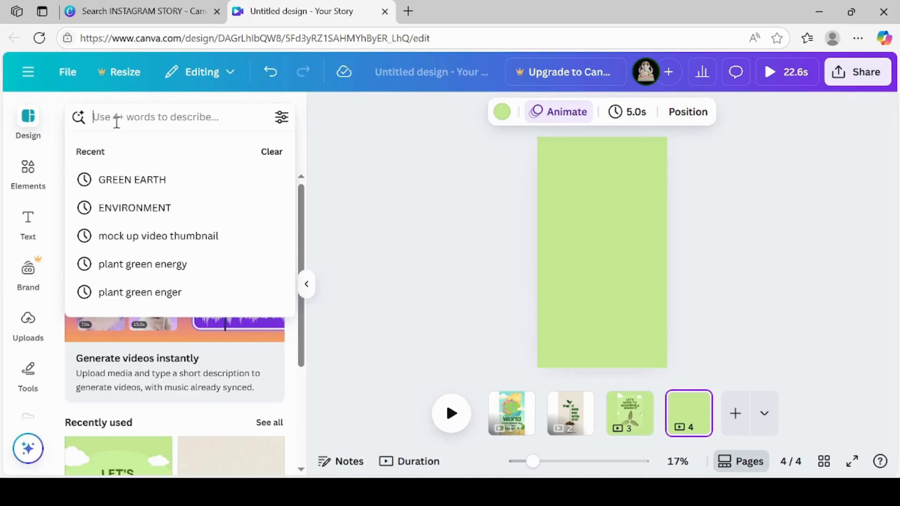
text(ENVIR)
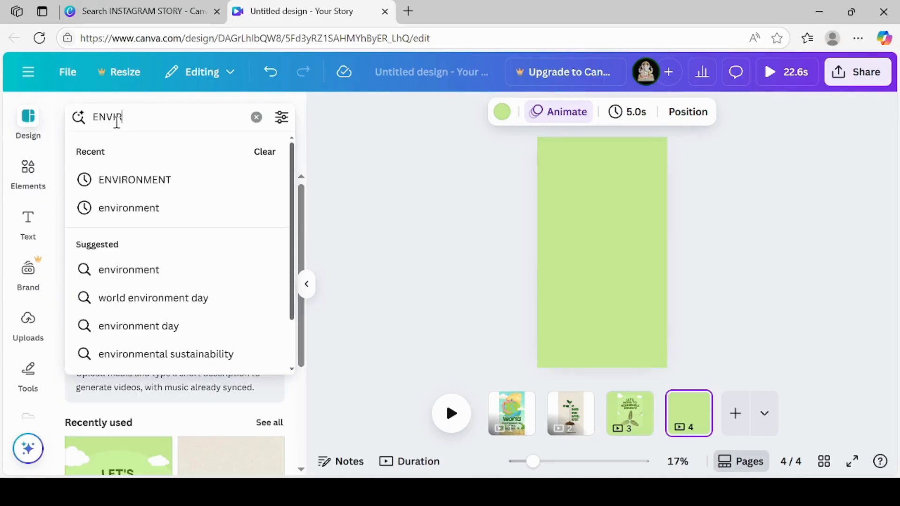
text(ONMENT DAU Q)
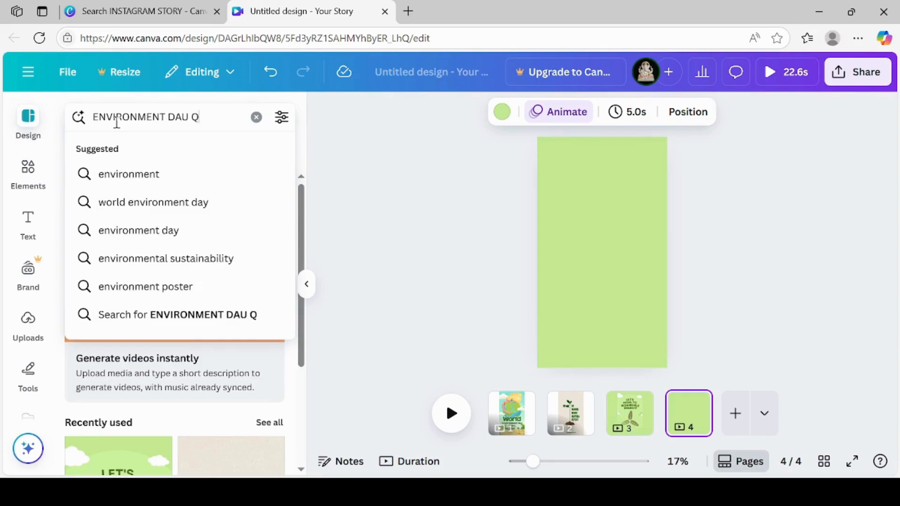
text(UOTE)
key(Return)
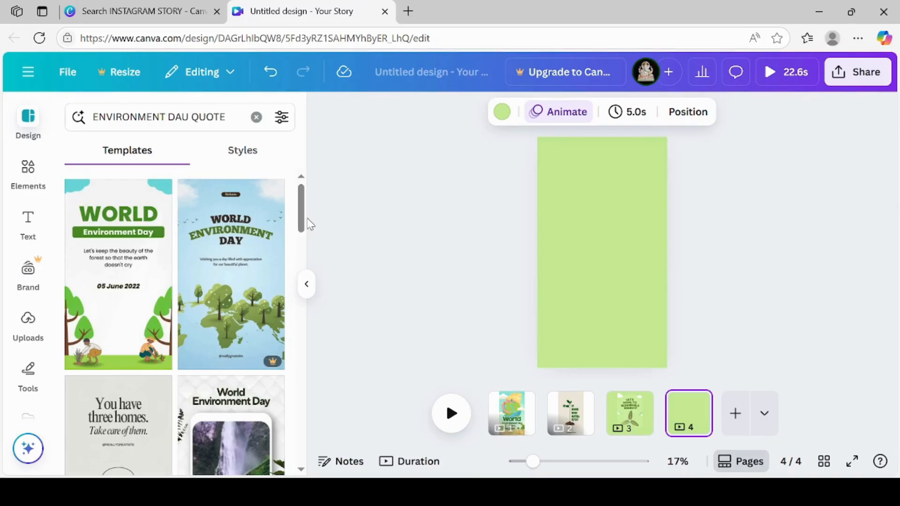
Step: Find the blue "Happy World Environment Day" template with two people holding a globe among the results and apply it to page 4
drag(302, 227, 290, 461)
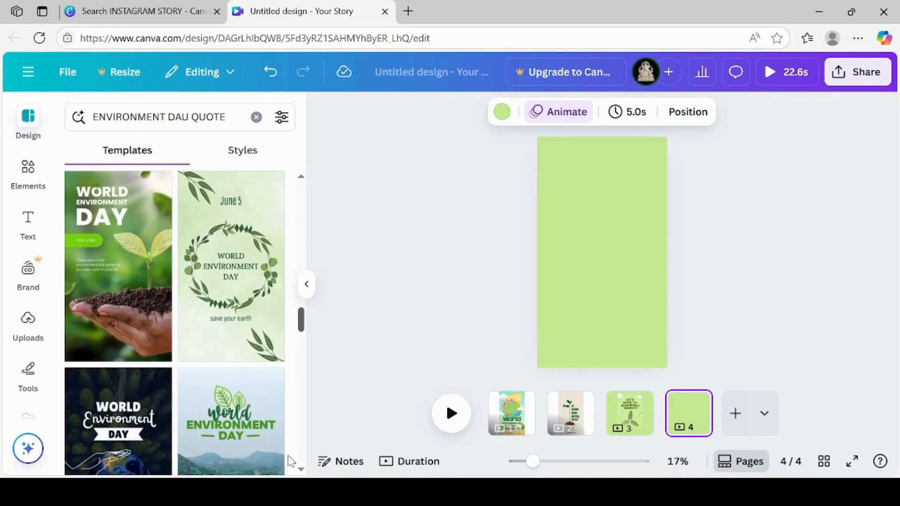
scroll(290, 461, down, 7)
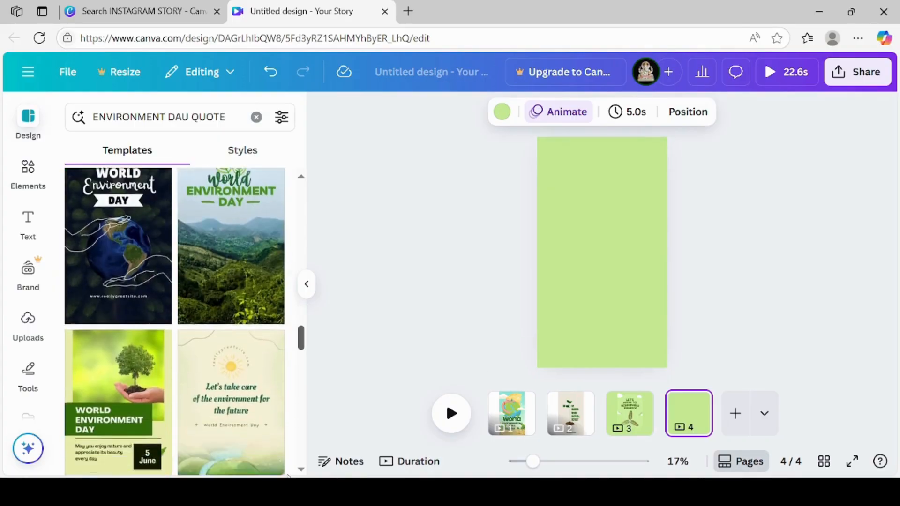
scroll(184, 322, down, 5)
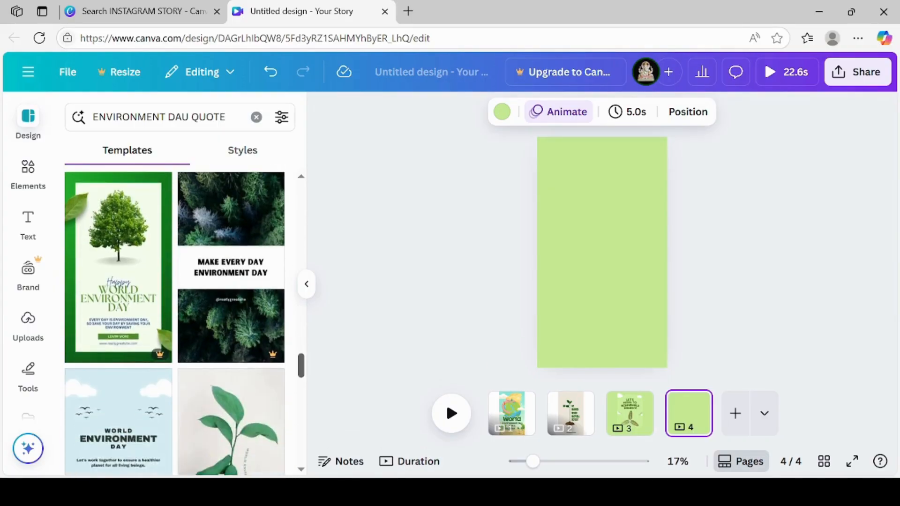
scroll(174, 323, down, 1)
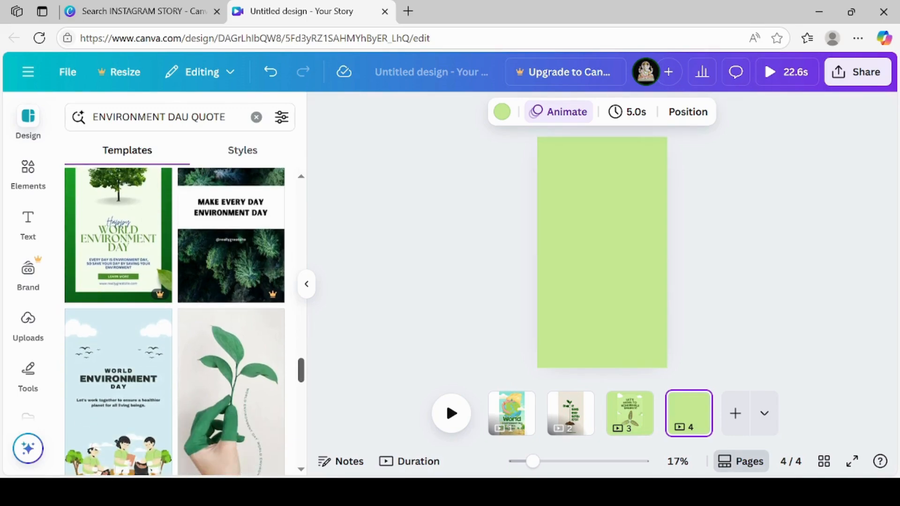
scroll(301, 471, down, 2)
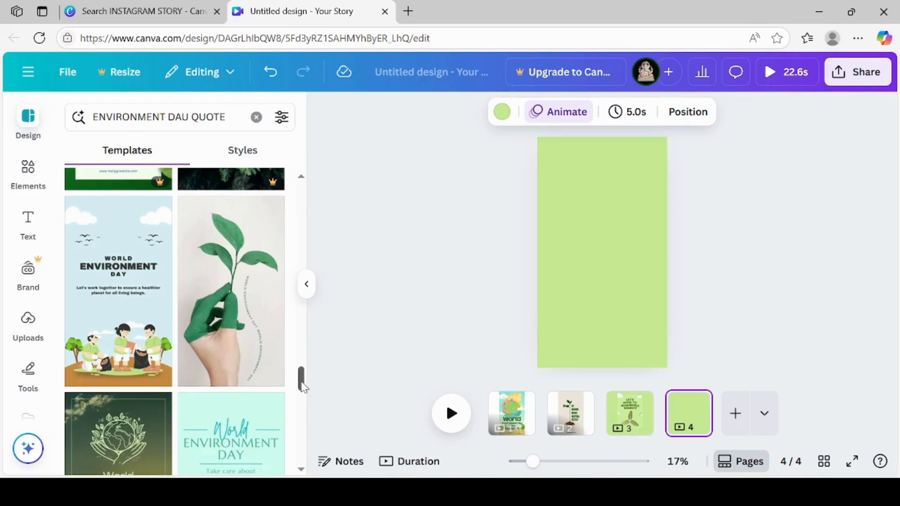
scroll(302, 399, down, 1)
drag(302, 399, 303, 469)
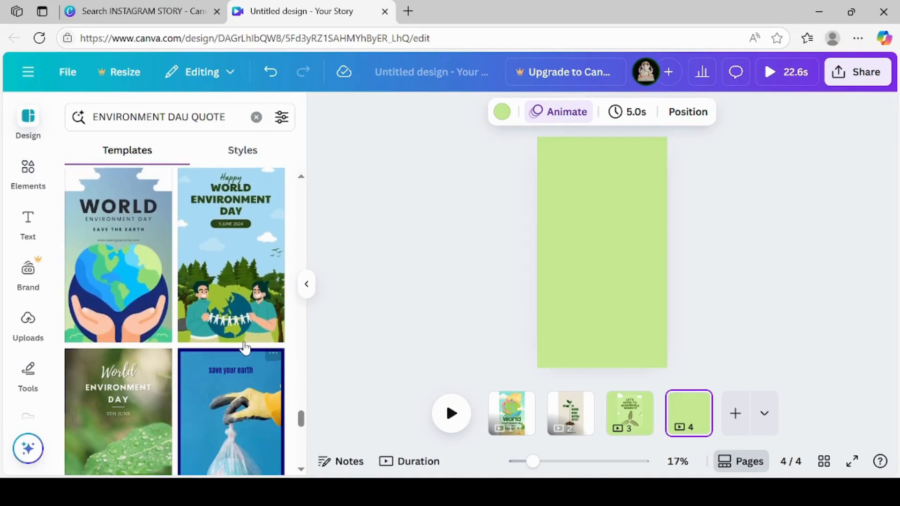
click(236, 306)
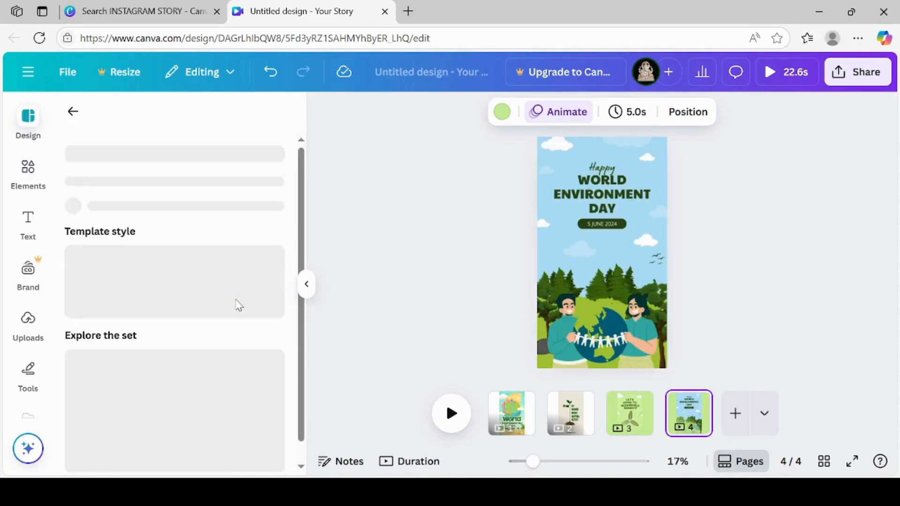
Step: Replace page 4's design with the "Go Green, Save Energy" template from the designs similar to the applied one
scroll(300, 466, down, 1)
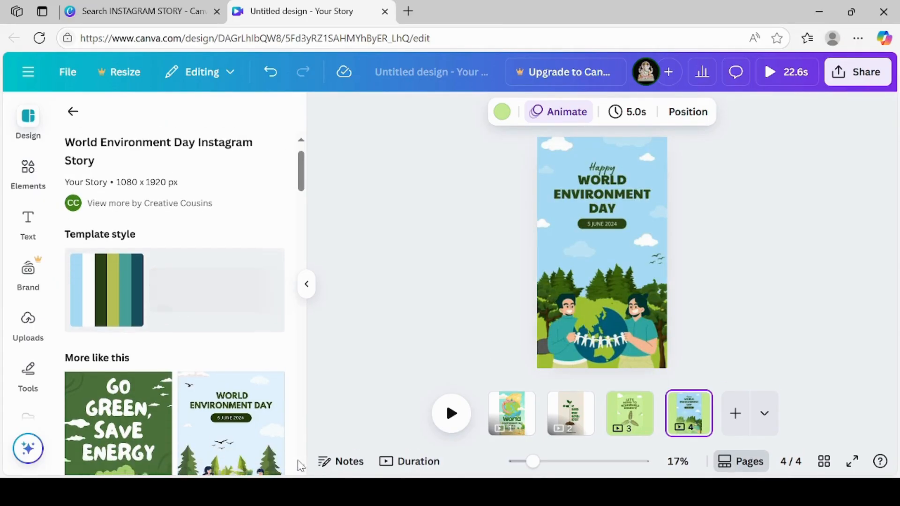
scroll(300, 466, down, 4)
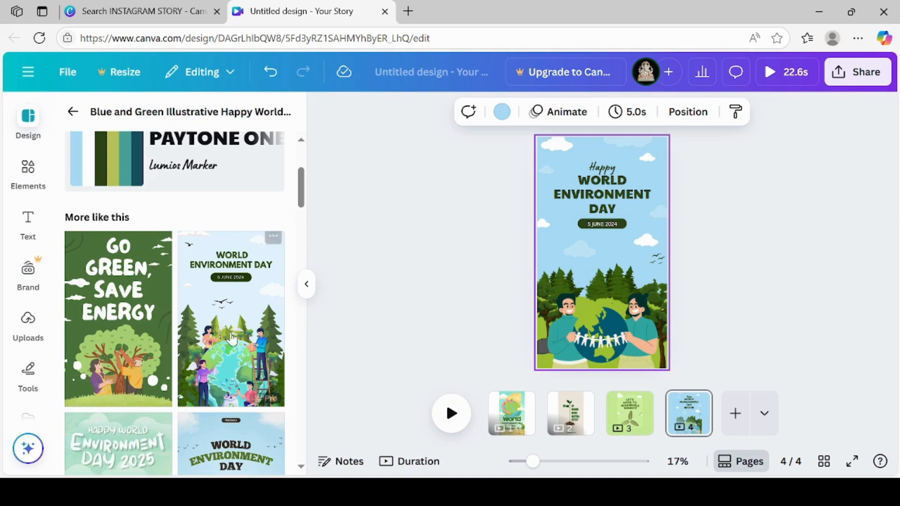
click(102, 381)
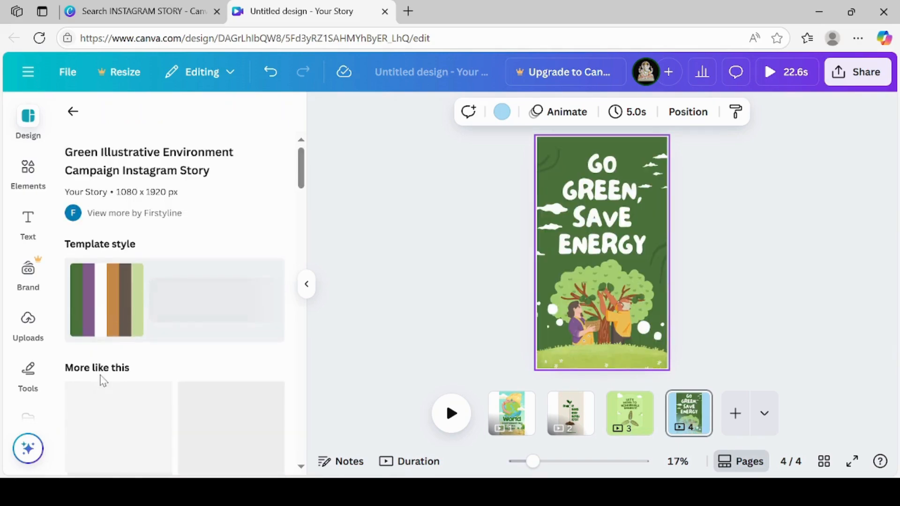
Step: Add a fifth page and apply the similar green "Happy World Environment Day 2025" template to it
scroll(299, 462, down, 7)
scroll(301, 467, down, 1)
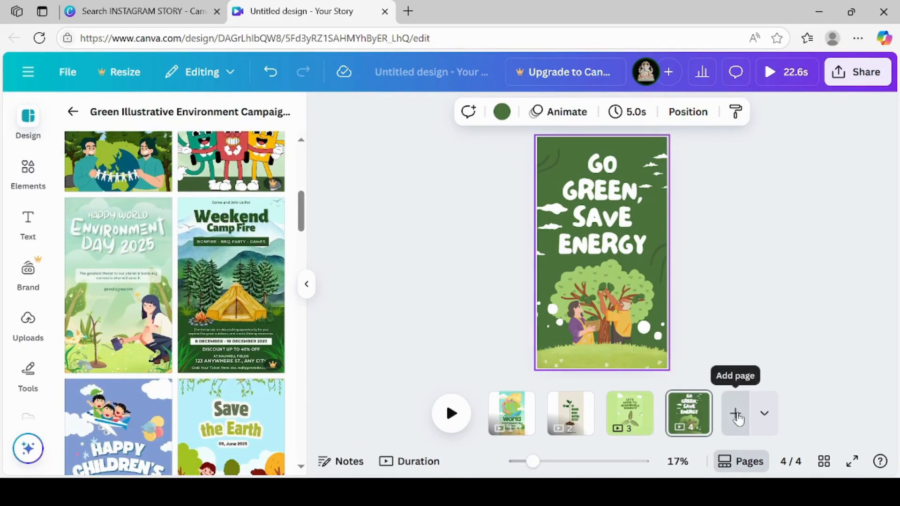
click(736, 414)
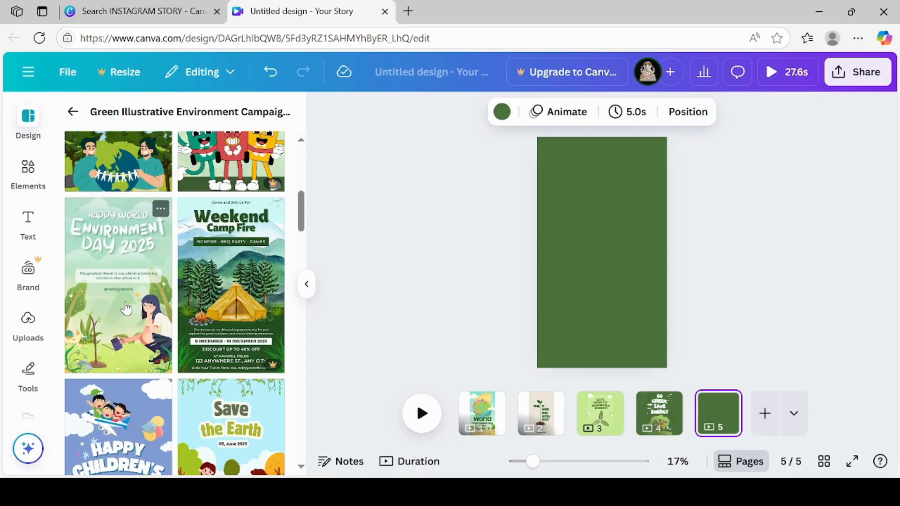
click(126, 309)
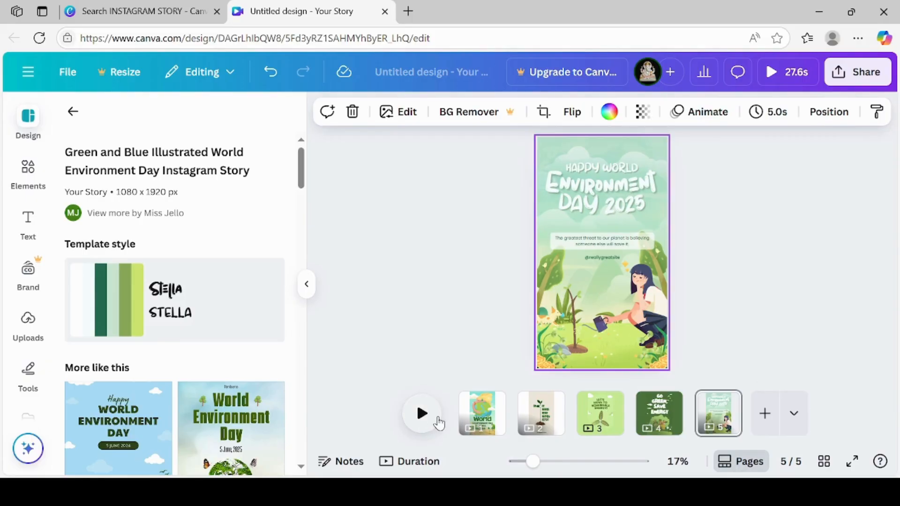
Step: Give page 1 the Chill page animation and apply that animation to all pages
click(497, 426)
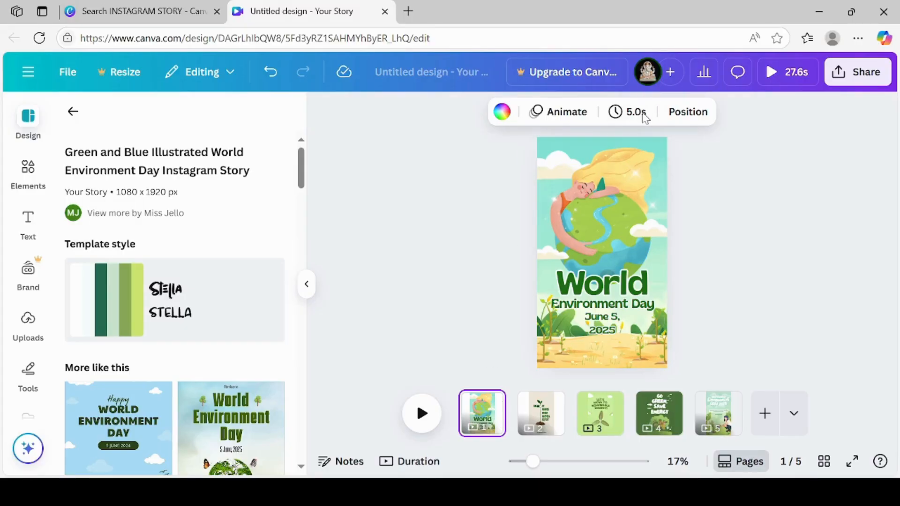
click(490, 425)
click(616, 141)
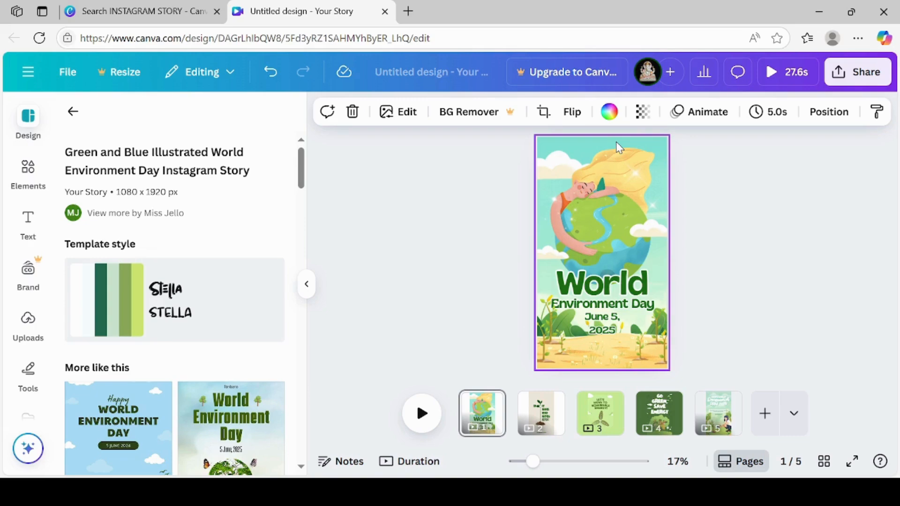
click(703, 120)
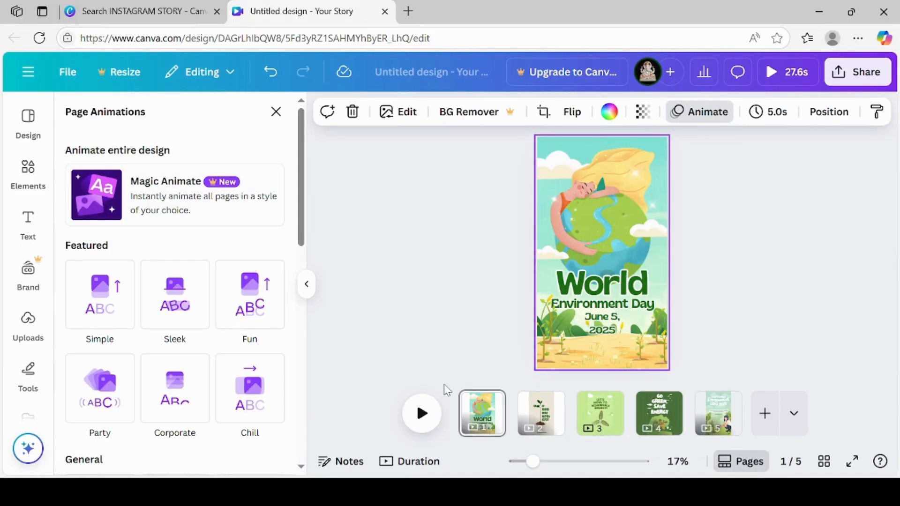
click(482, 419)
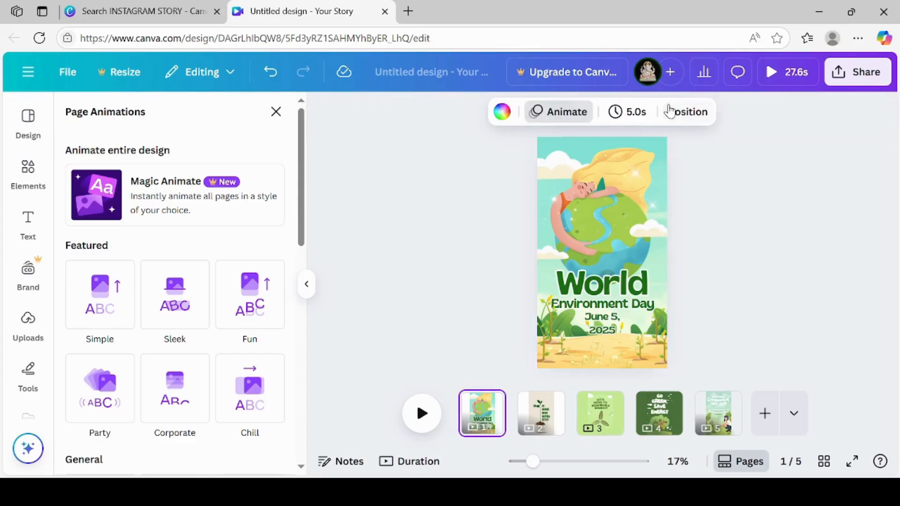
click(572, 110)
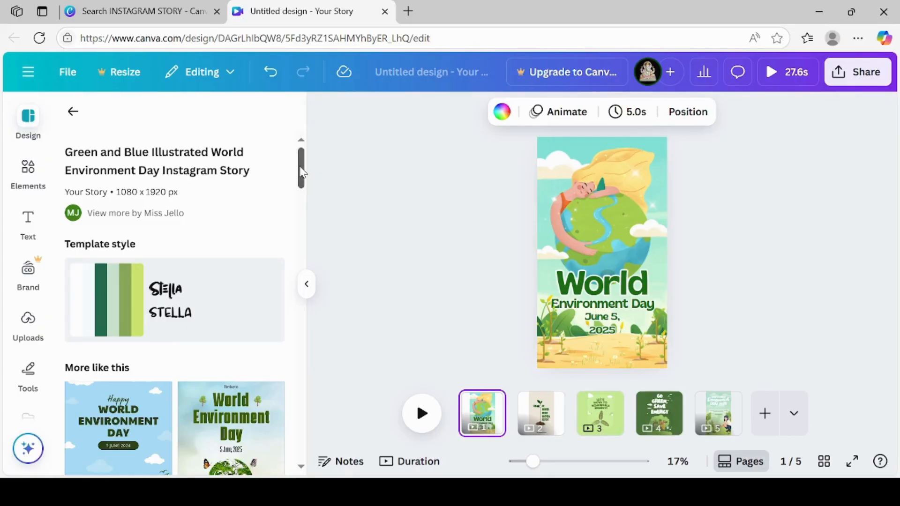
drag(301, 172, 302, 181)
click(557, 111)
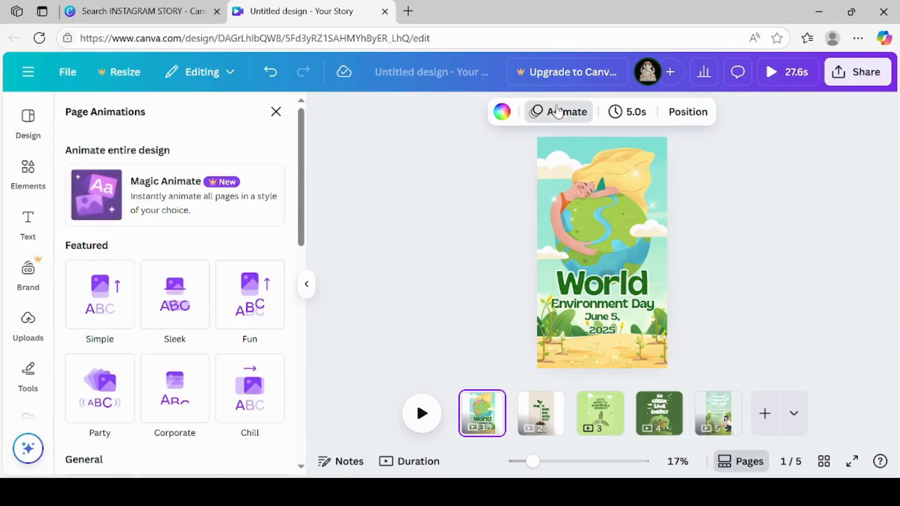
drag(301, 197, 299, 225)
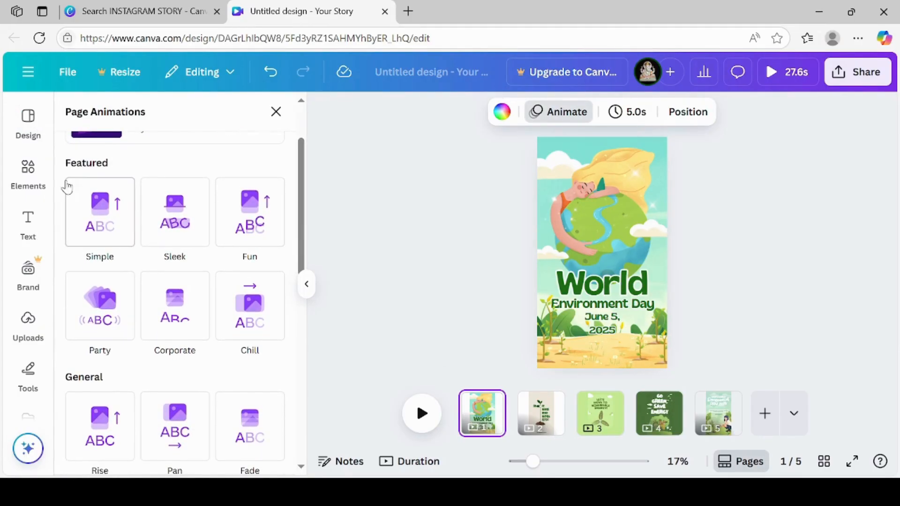
mouse_move(81, 216)
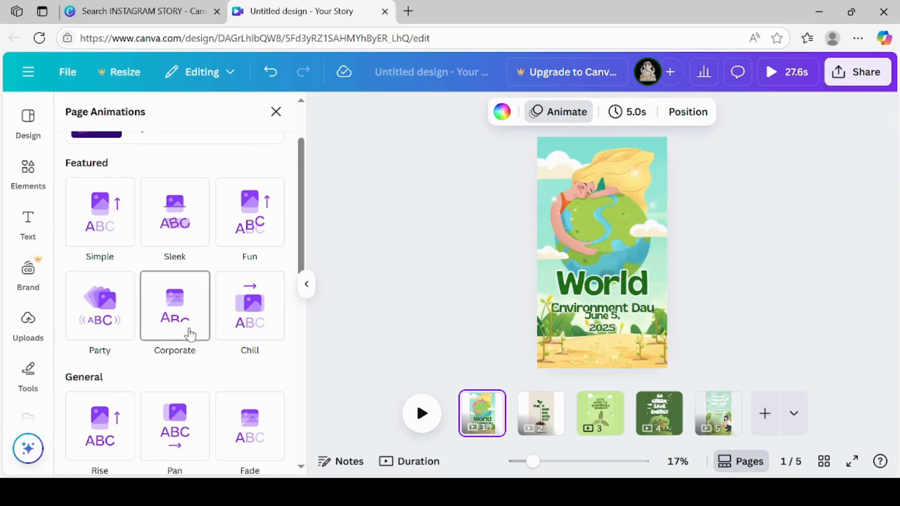
click(239, 329)
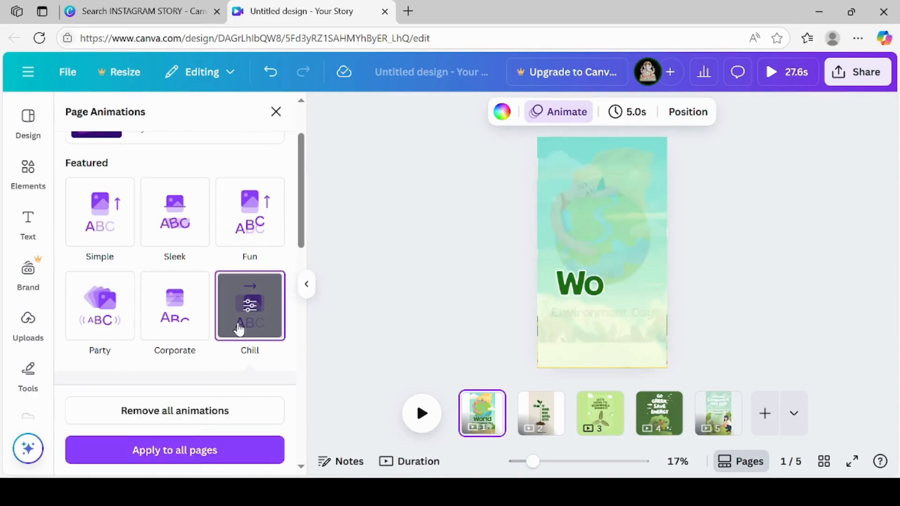
click(187, 451)
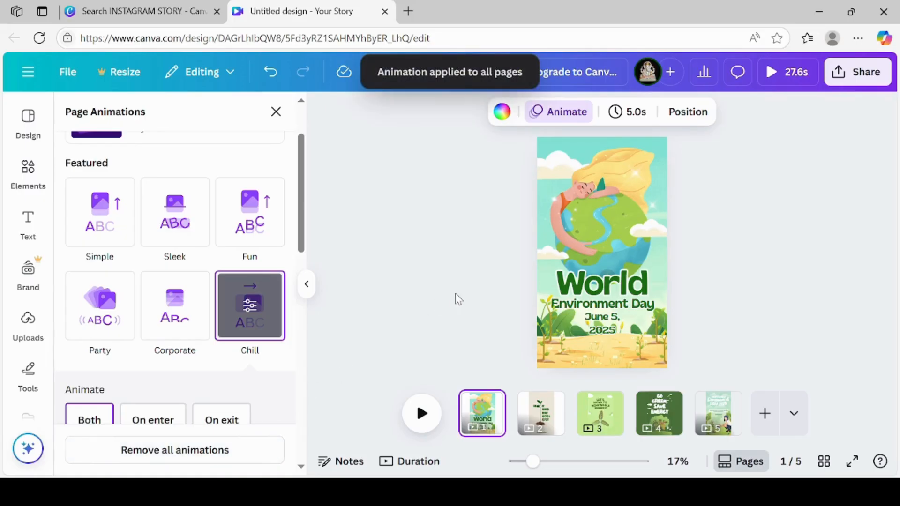
Step: Add a Flow transition between pages 1 and 2 and apply it between all pages
mouse_move(512, 429)
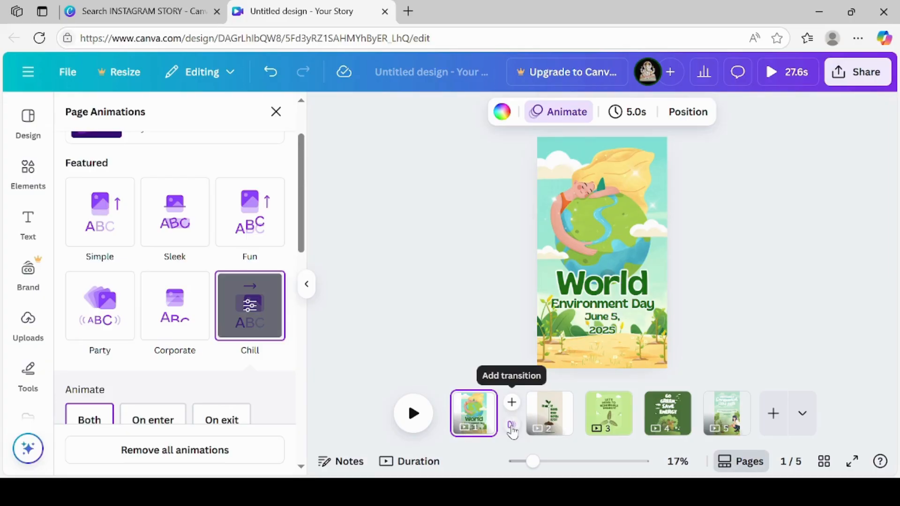
click(512, 427)
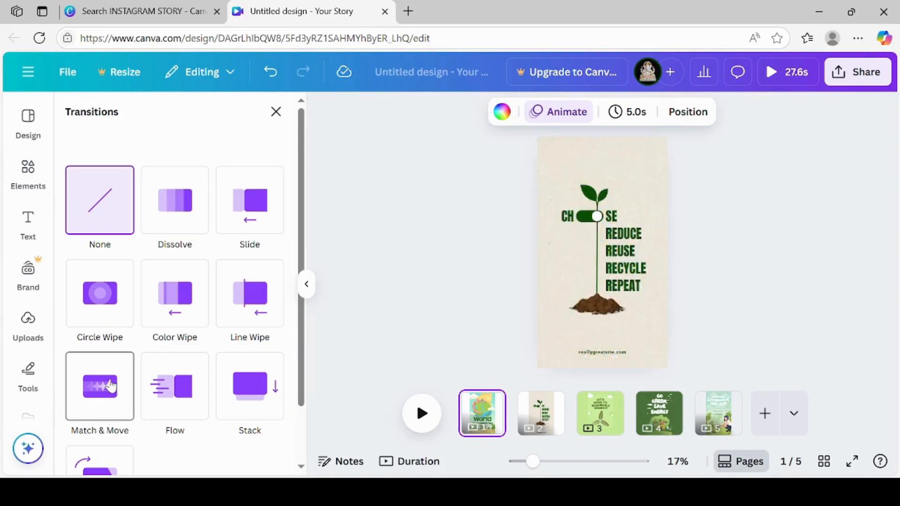
click(169, 393)
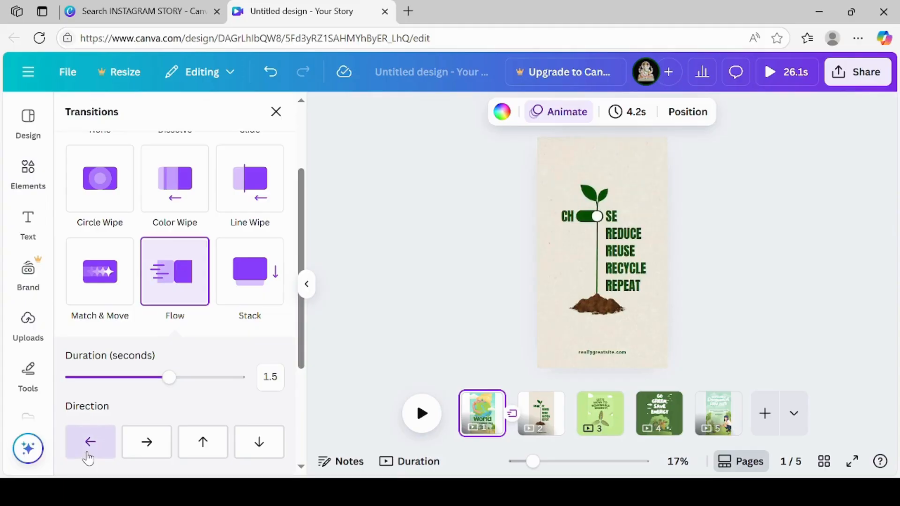
scroll(303, 468, down, 3)
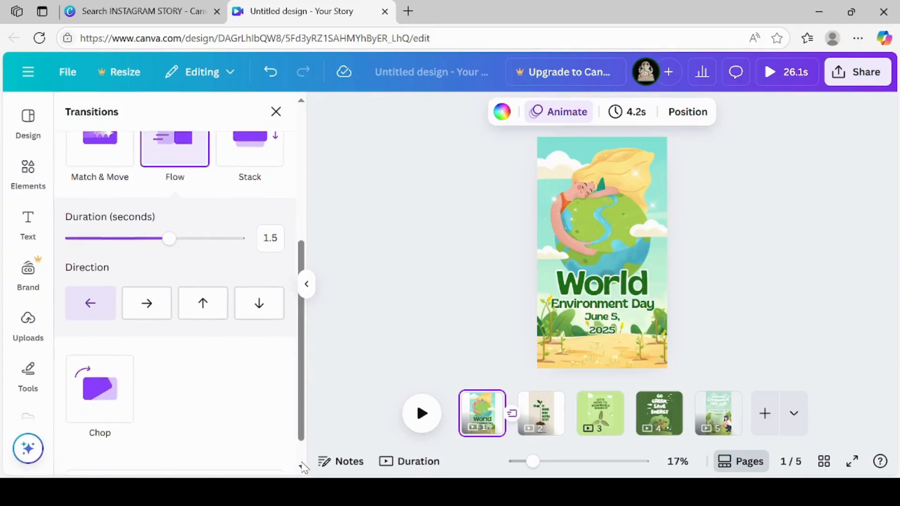
click(280, 457)
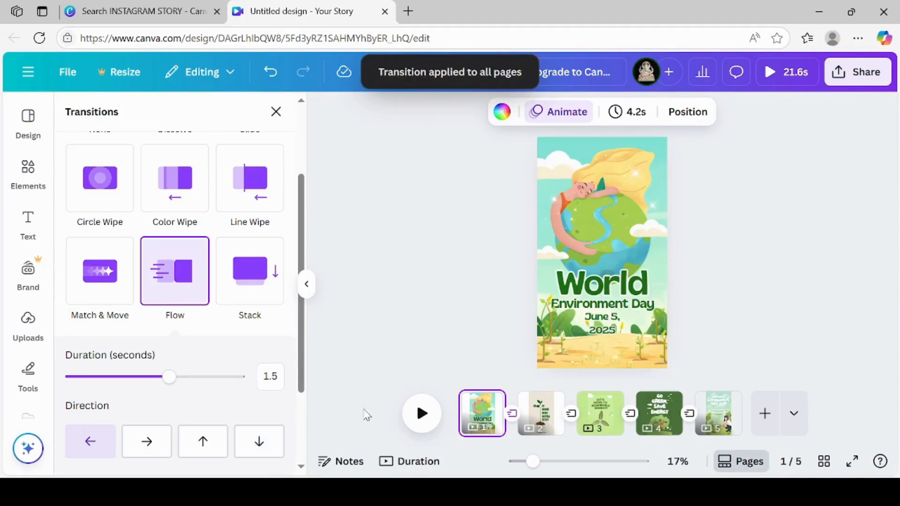
click(276, 112)
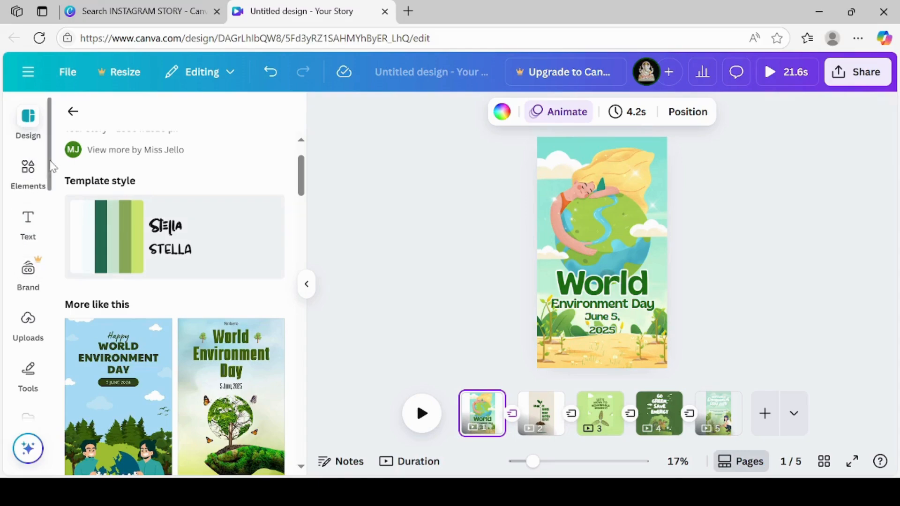
Step: Add the recently used "Funky Percussions" background track to the story and play the story with it
scroll(53, 167, down, 4)
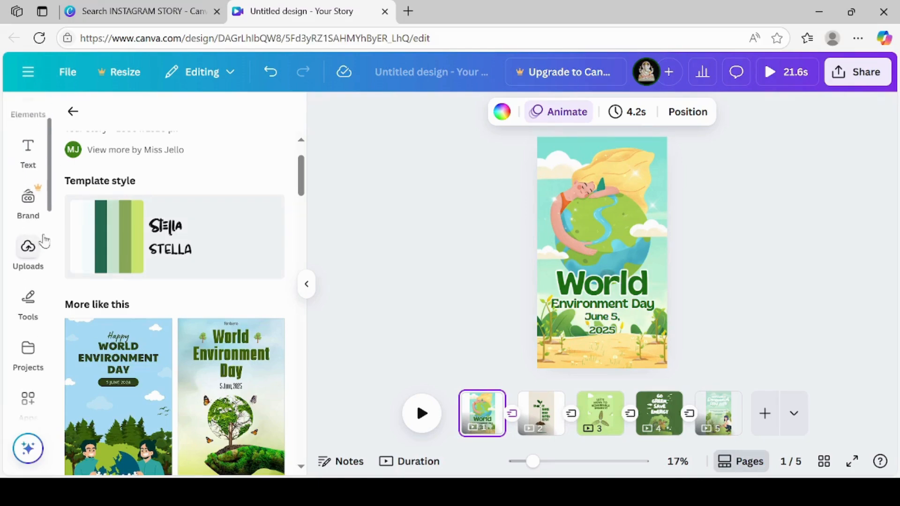
scroll(53, 337, down, 4)
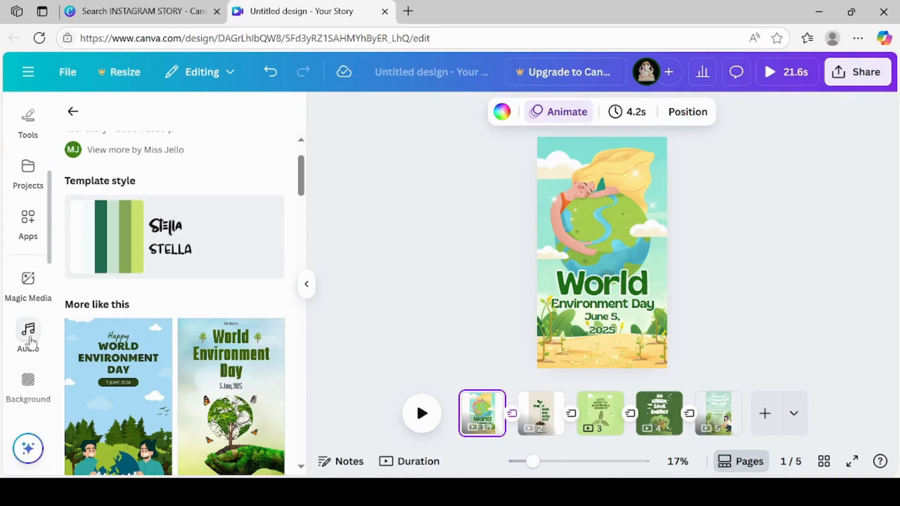
click(30, 338)
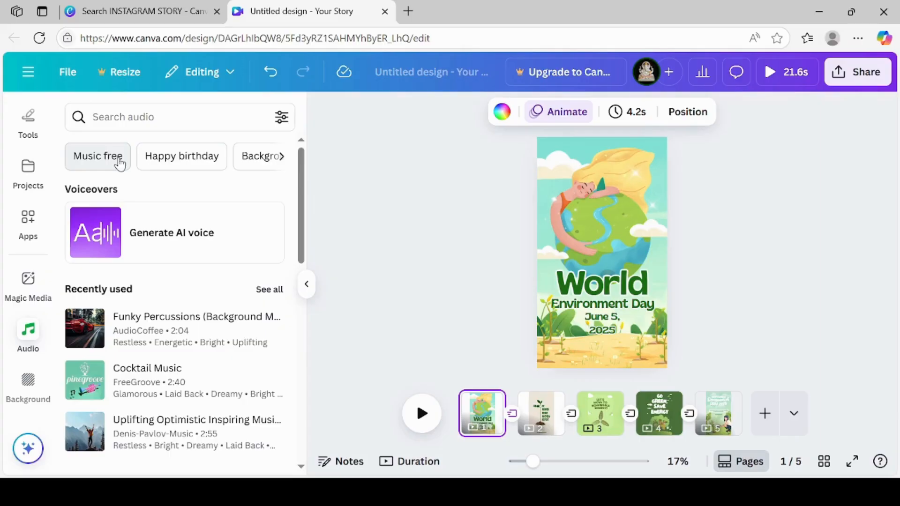
click(281, 291)
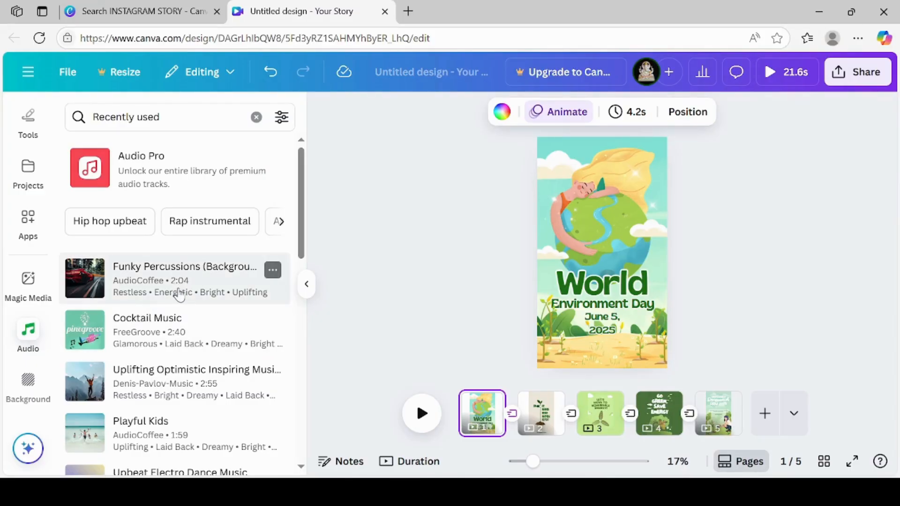
click(179, 295)
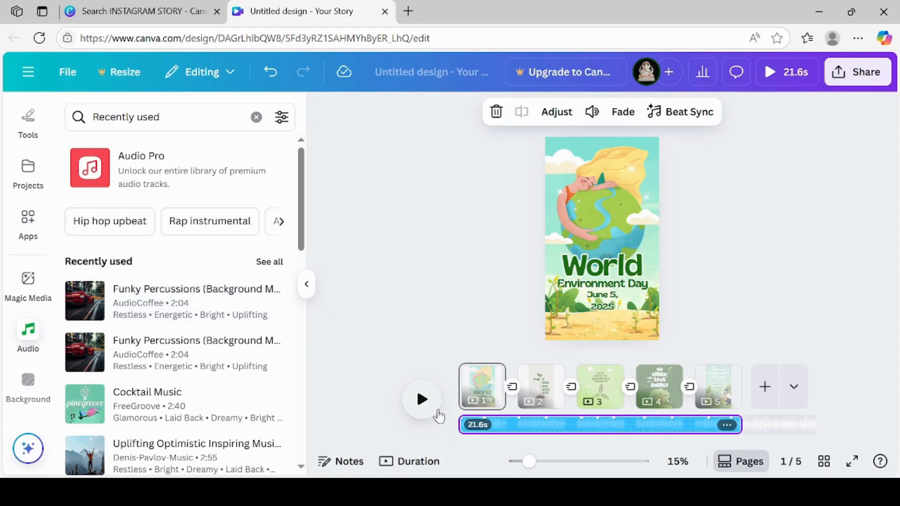
click(434, 411)
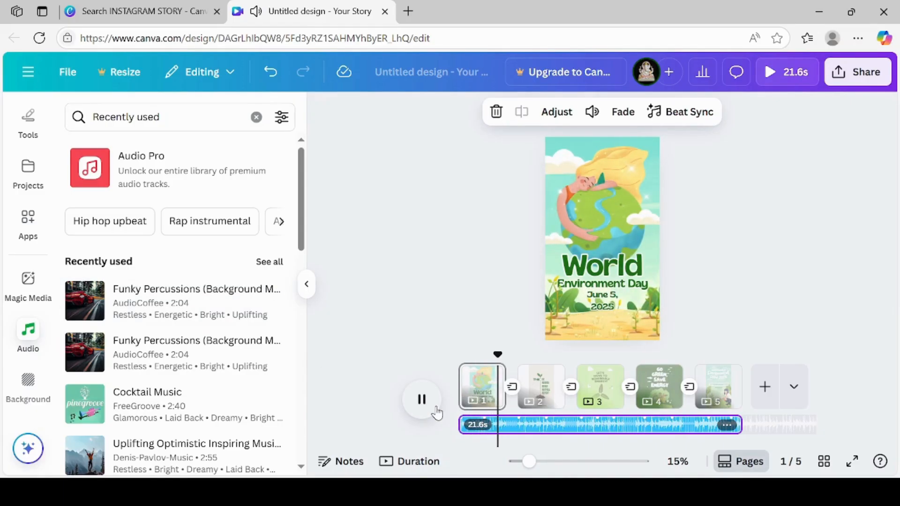
Step: Replace the Funky Percussions track with Cocktail Music extended over the whole story, and play the result
click(206, 402)
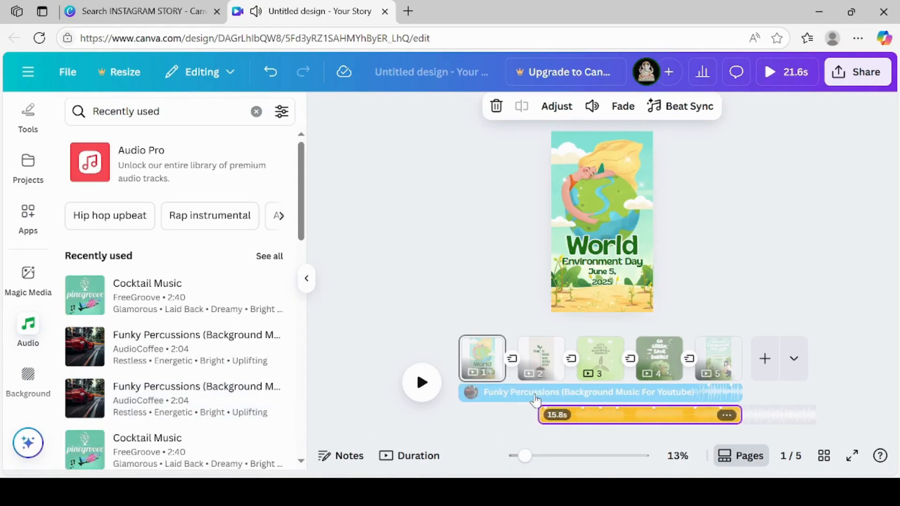
click(536, 394)
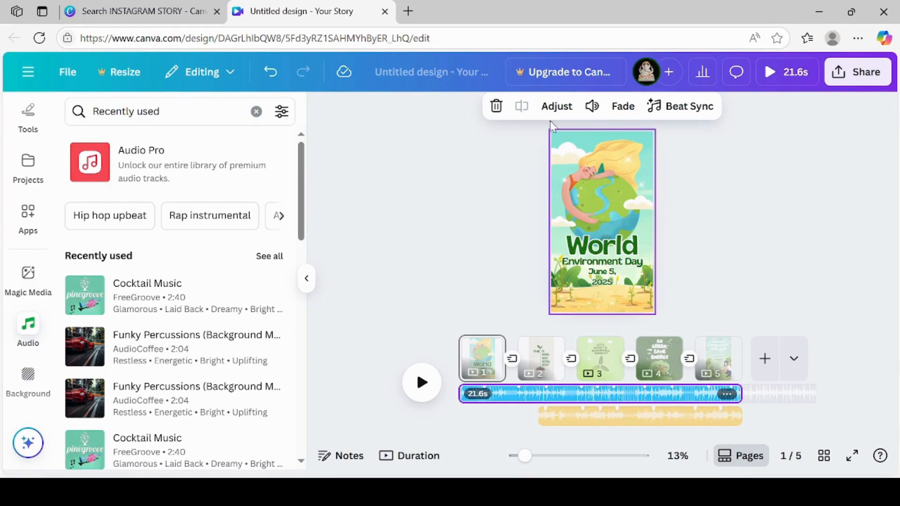
click(496, 106)
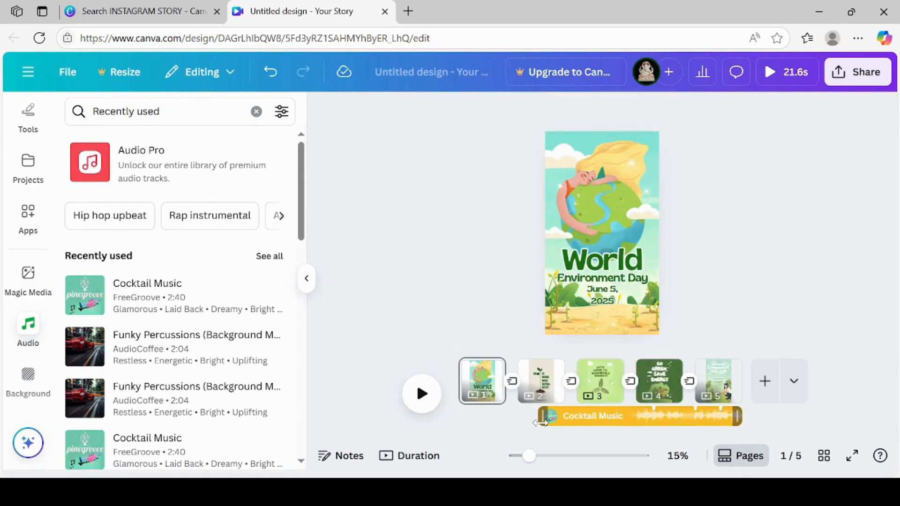
drag(539, 421, 455, 441)
click(423, 395)
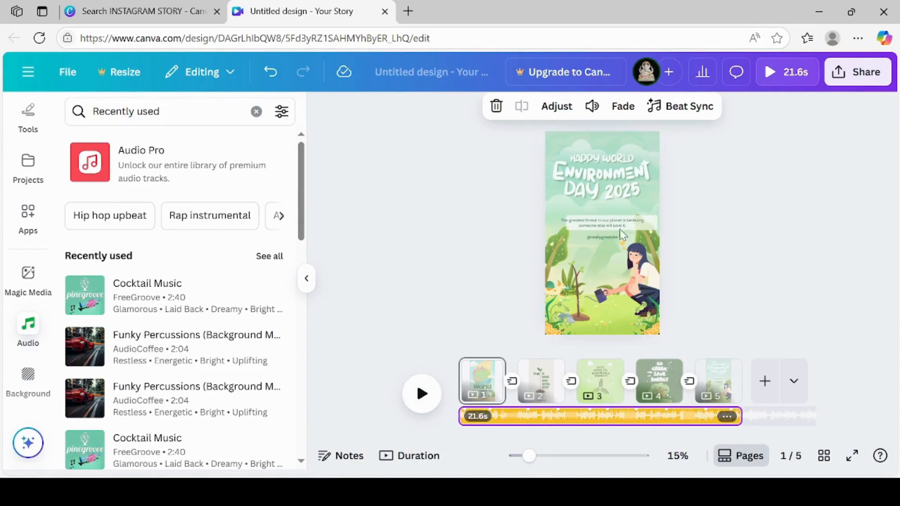
Step: Set the font size of the "The greatest threat to our planet" quote on page 5 to 47.5
click(722, 383)
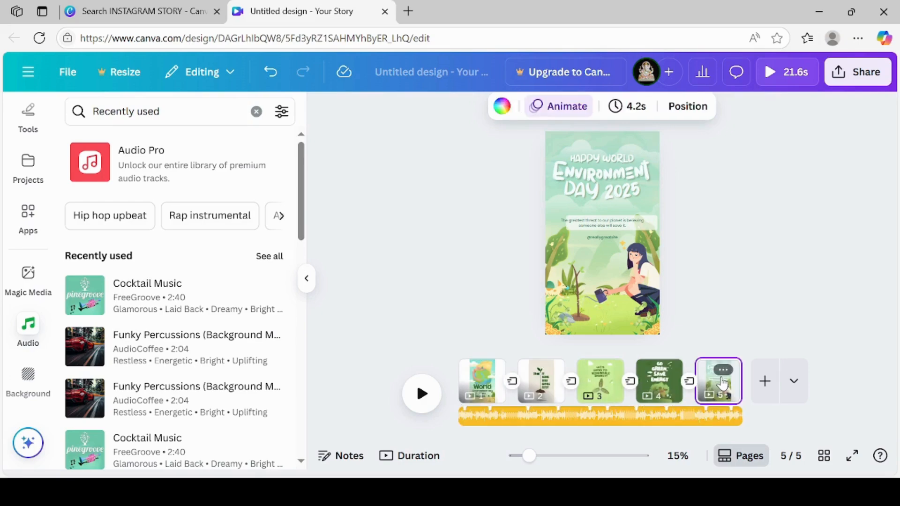
click(594, 220)
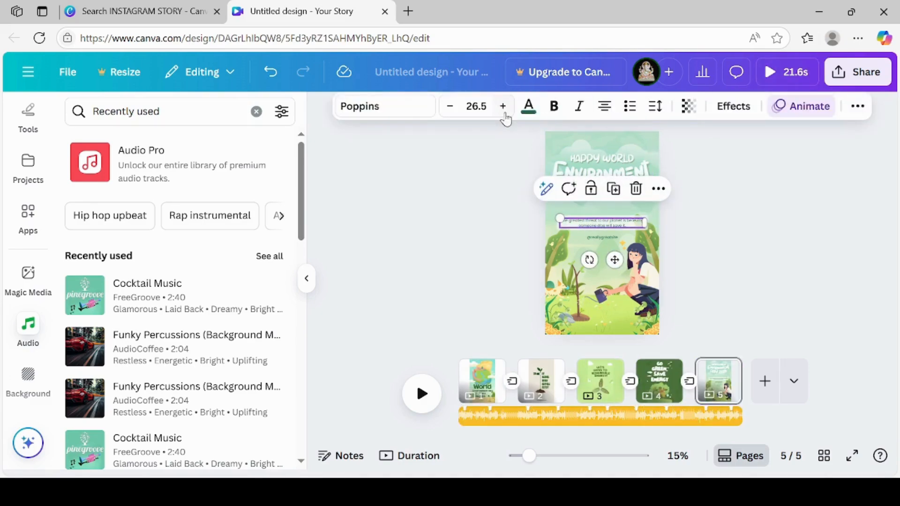
click(503, 106)
click(503, 106)
click(503, 106)
click(503, 106)
click(503, 105)
click(503, 106)
click(503, 106)
click(503, 106)
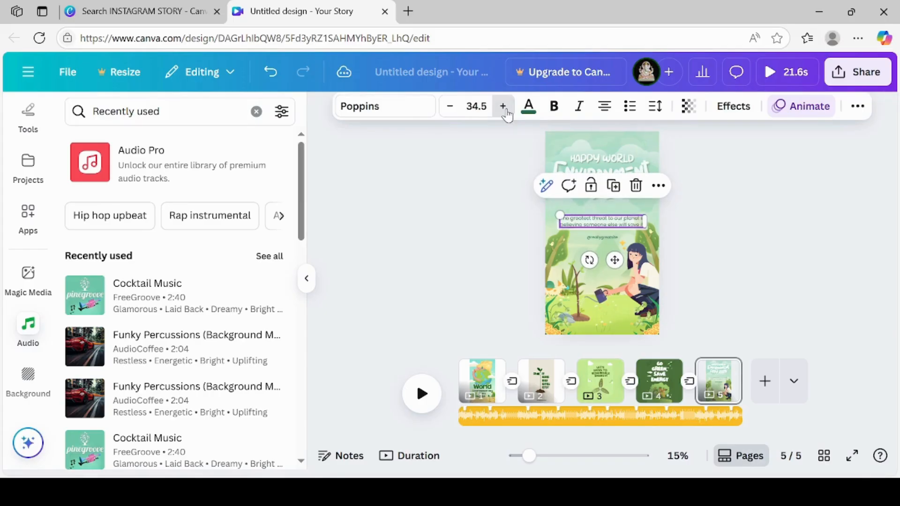
double_click(503, 106)
double_click(503, 105)
double_click(503, 106)
double_click(503, 106)
double_click(503, 106)
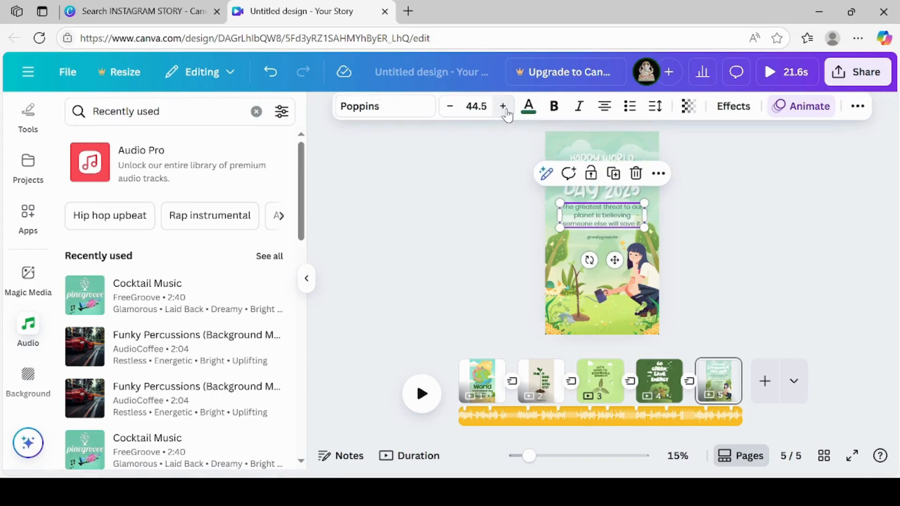
click(503, 106)
double_click(503, 106)
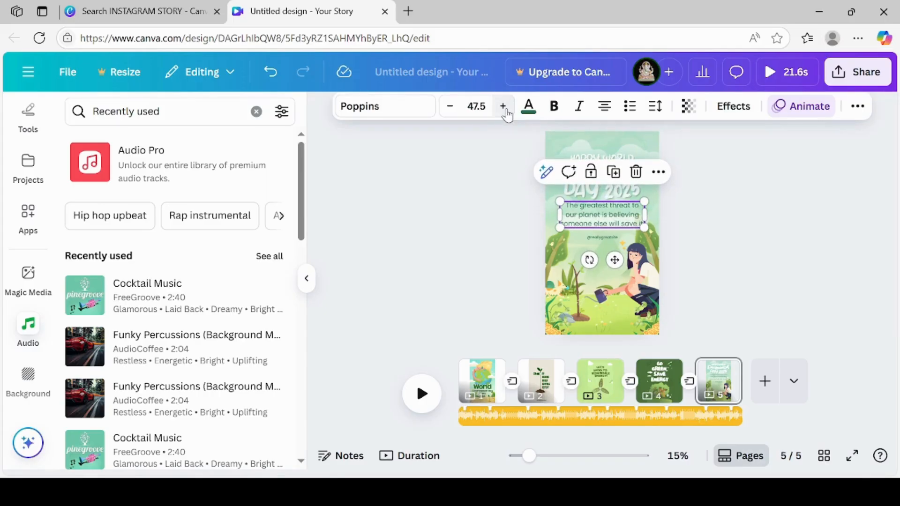
click(503, 106)
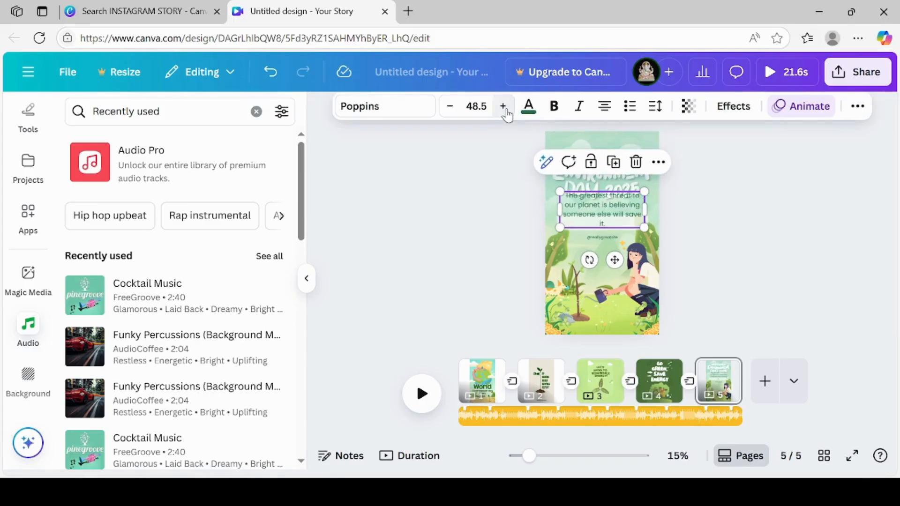
click(450, 107)
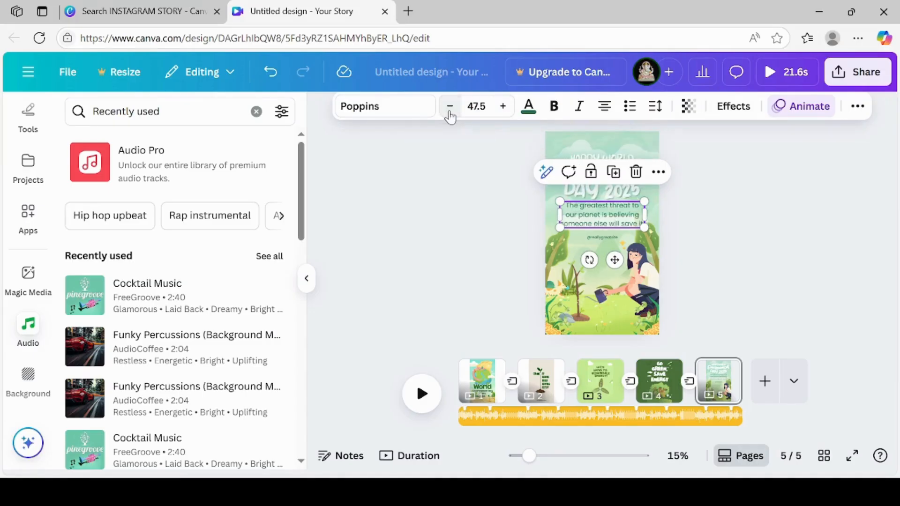
Step: Move the page 5 quote down onto the illustration, and make its pale background box taller and shift it slightly down
click(695, 201)
click(629, 226)
drag(612, 260, 602, 327)
click(637, 233)
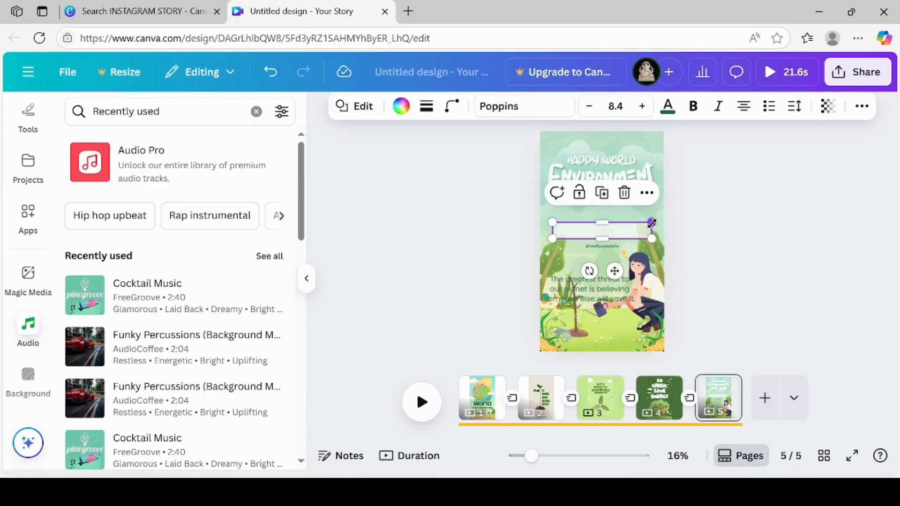
drag(653, 217, 654, 205)
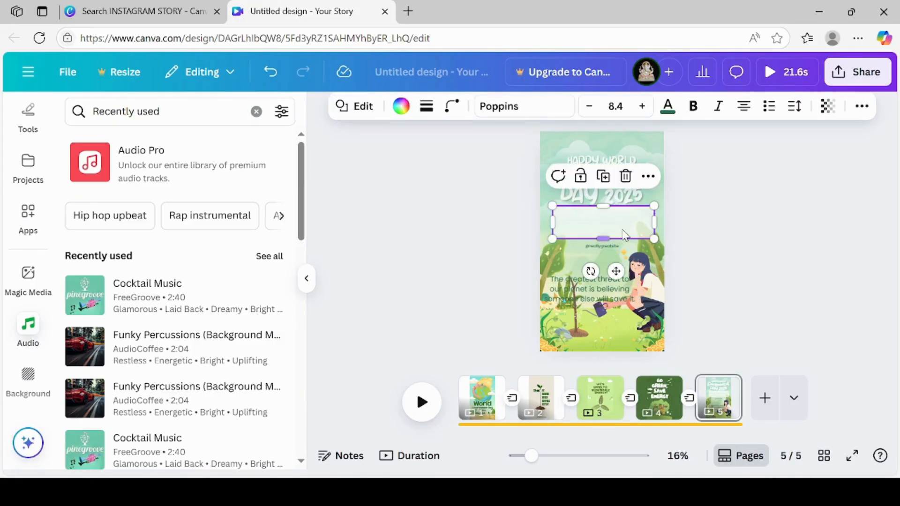
drag(621, 231, 615, 236)
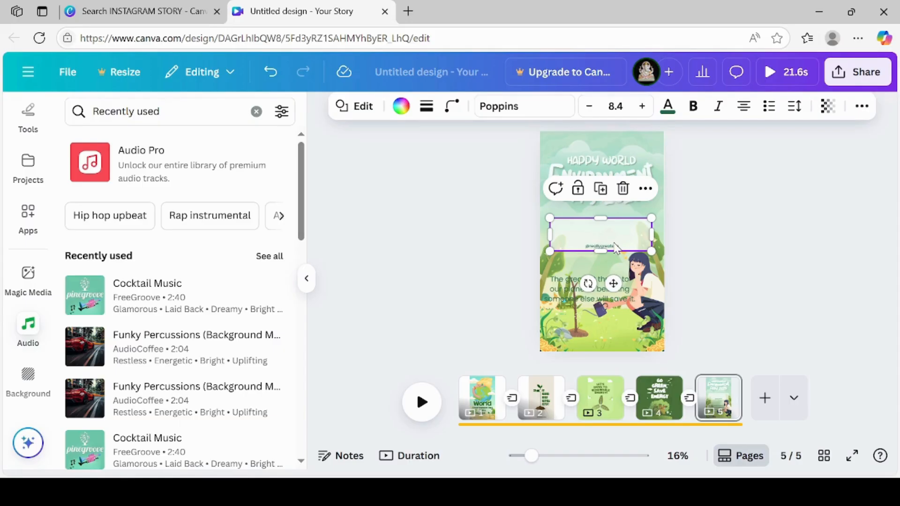
Step: Move the small site handle to the lower right of page 5 and place the quote back inside the enlarged pale box
click(616, 248)
drag(617, 248, 639, 337)
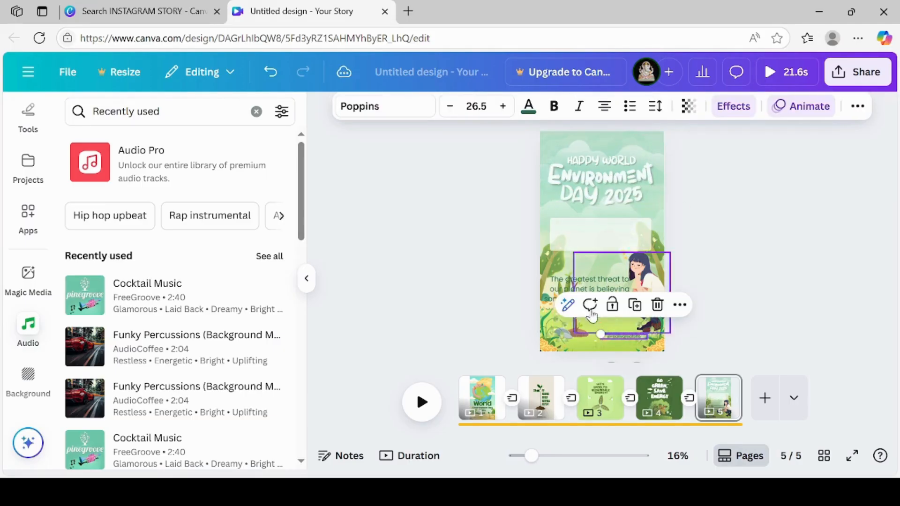
click(589, 285)
drag(589, 285, 599, 231)
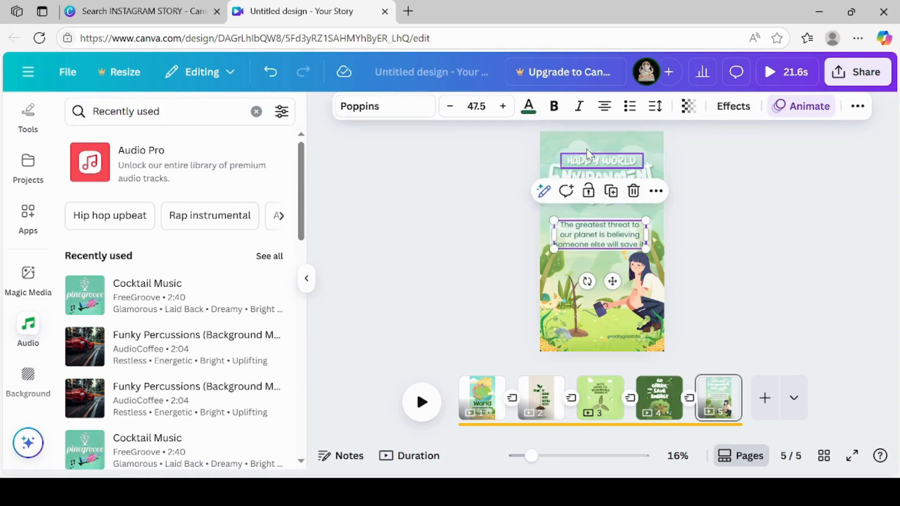
Step: Make the page 5 quote bold and italic, and reduce its font size until it fits on three lines in the box
click(555, 107)
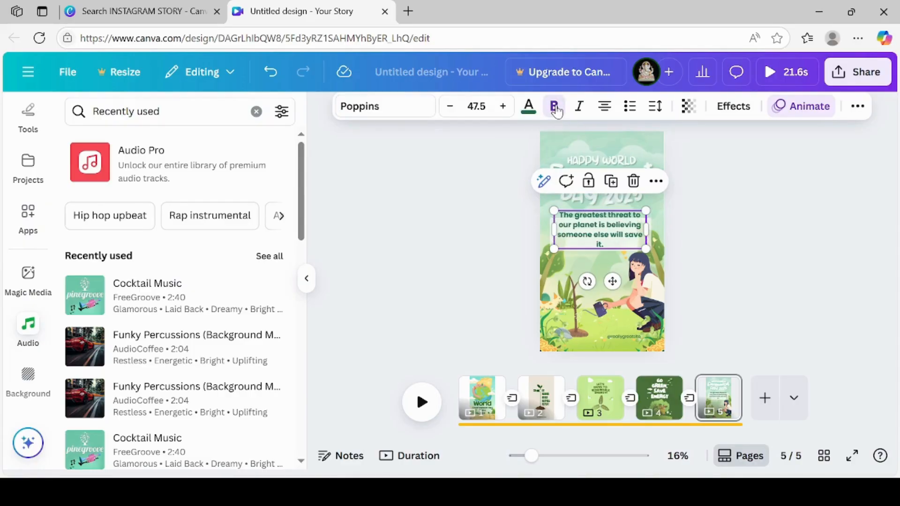
click(580, 107)
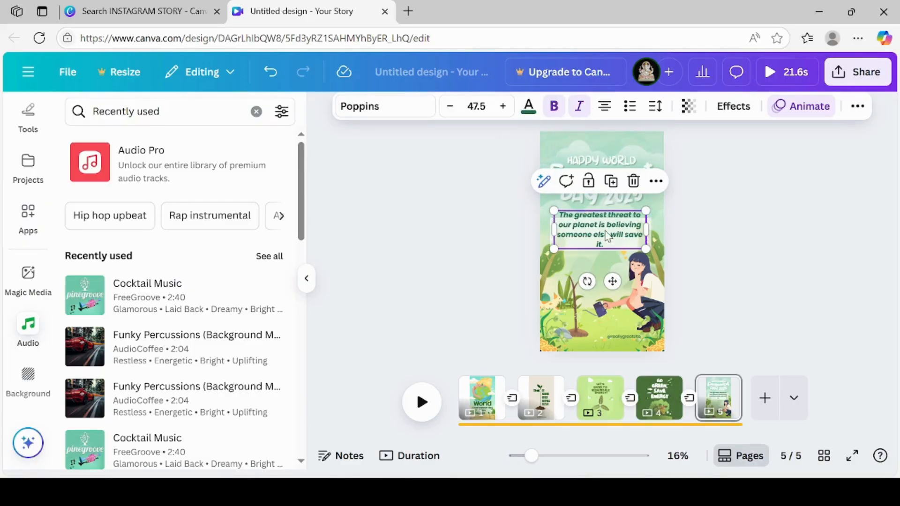
click(452, 112)
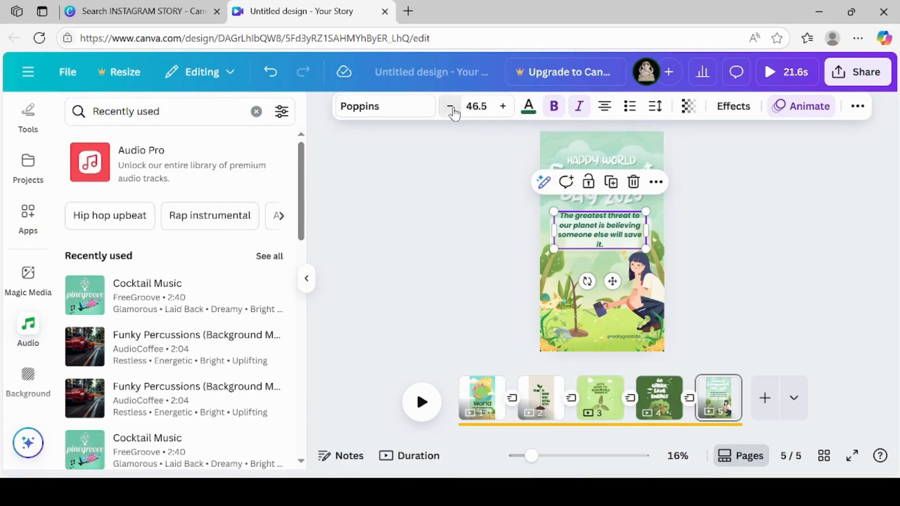
click(453, 112)
click(695, 228)
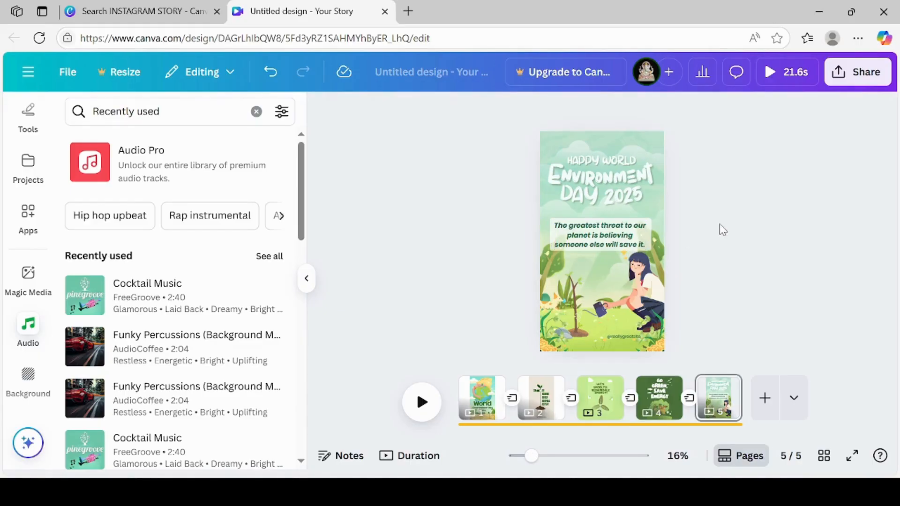
click(626, 162)
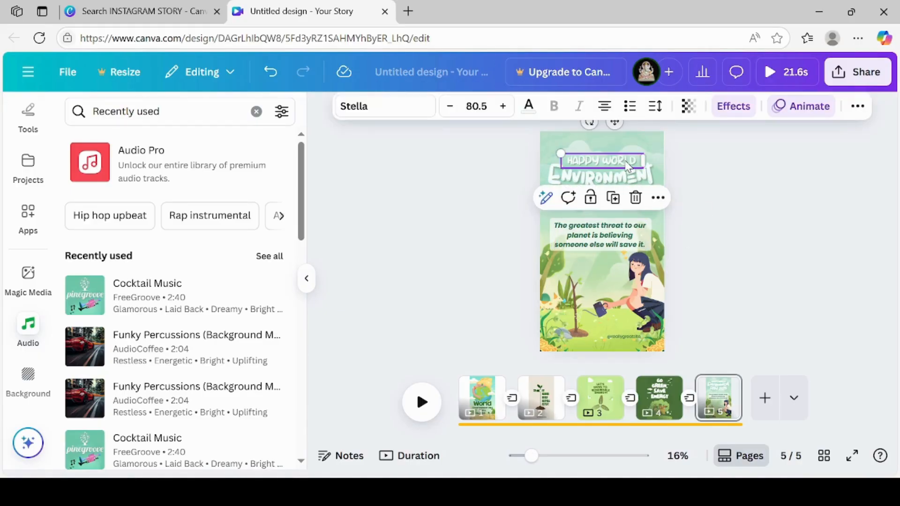
click(714, 188)
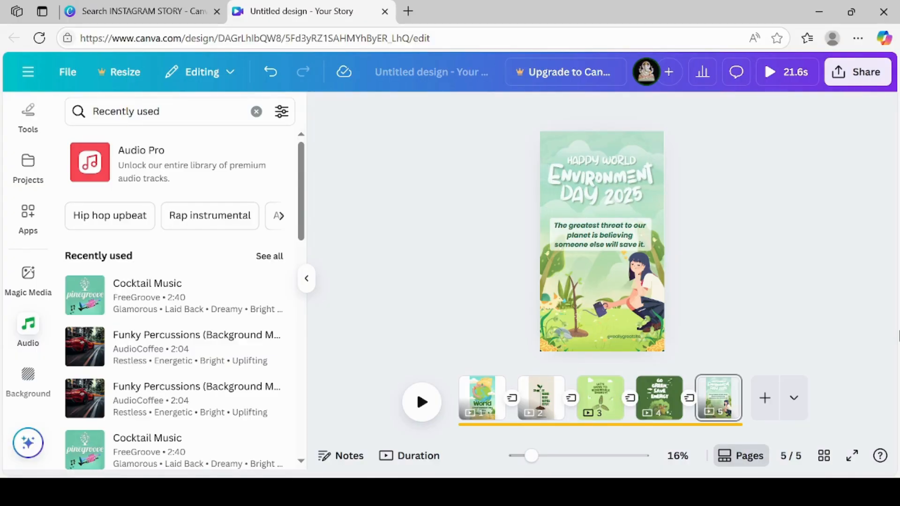
Step: Play the finished story in the editor, watch it in the full preview and close the preview
click(421, 401)
click(421, 402)
click(430, 415)
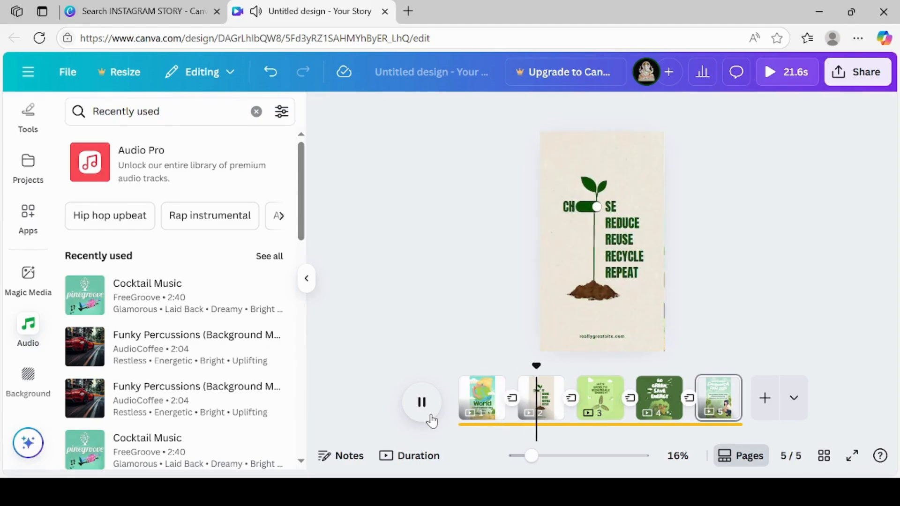
click(774, 71)
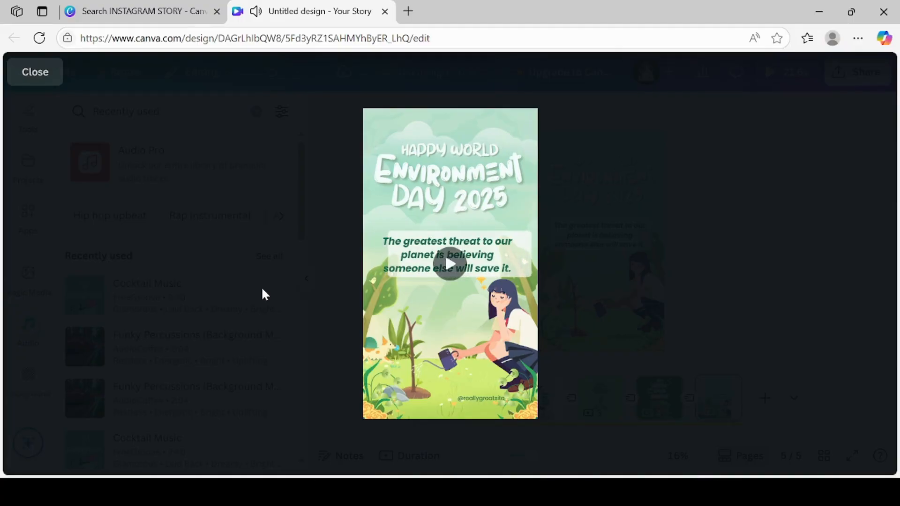
click(18, 75)
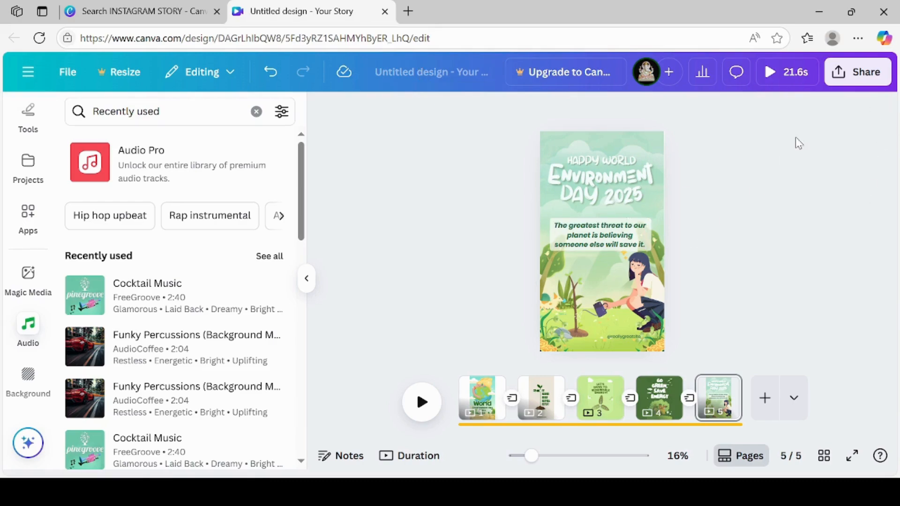
Step: Examine the sharing options for the design, including the ways to post to Instagram, and close them
click(859, 84)
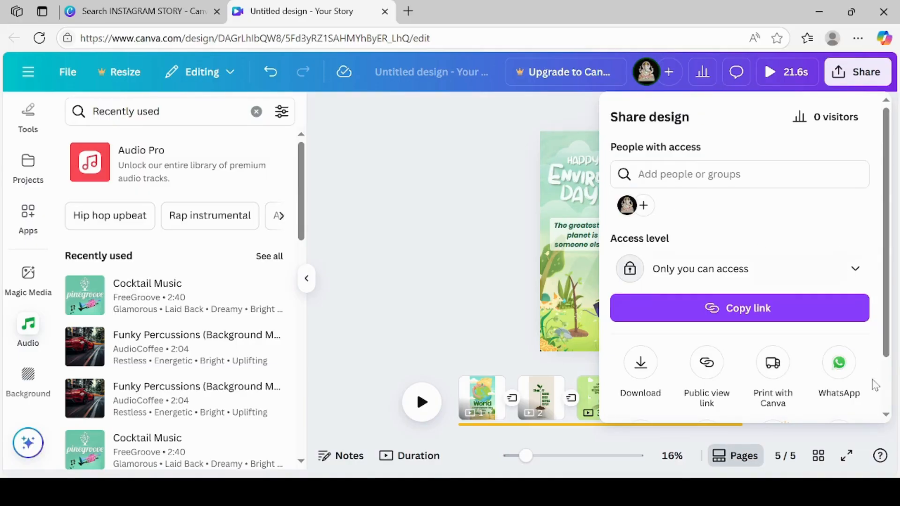
scroll(887, 410, down, 2)
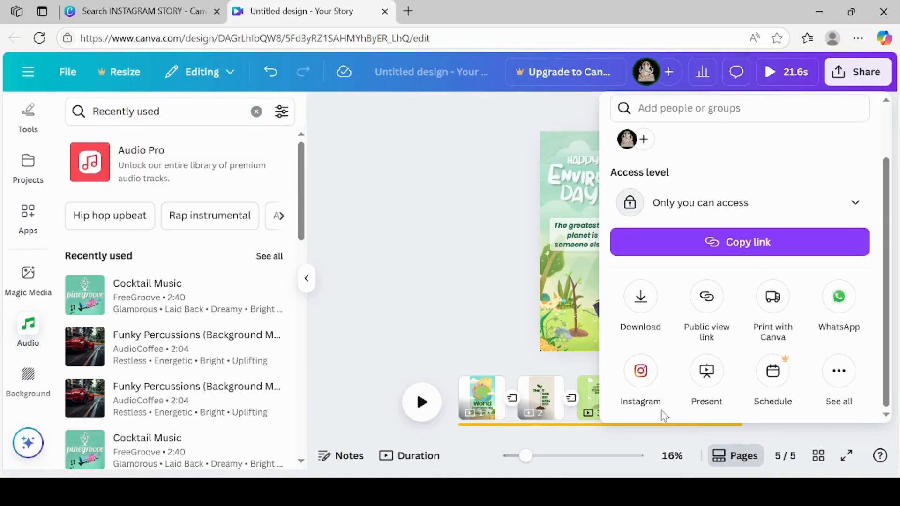
click(641, 372)
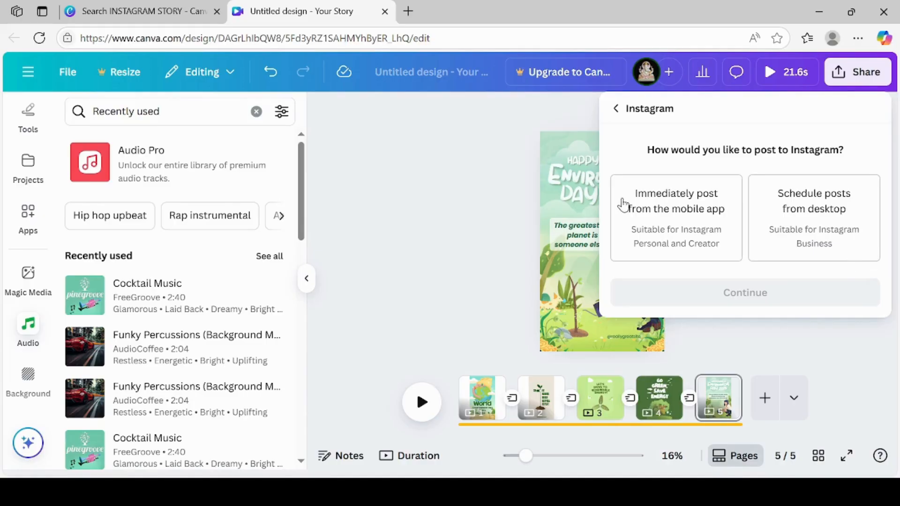
click(614, 110)
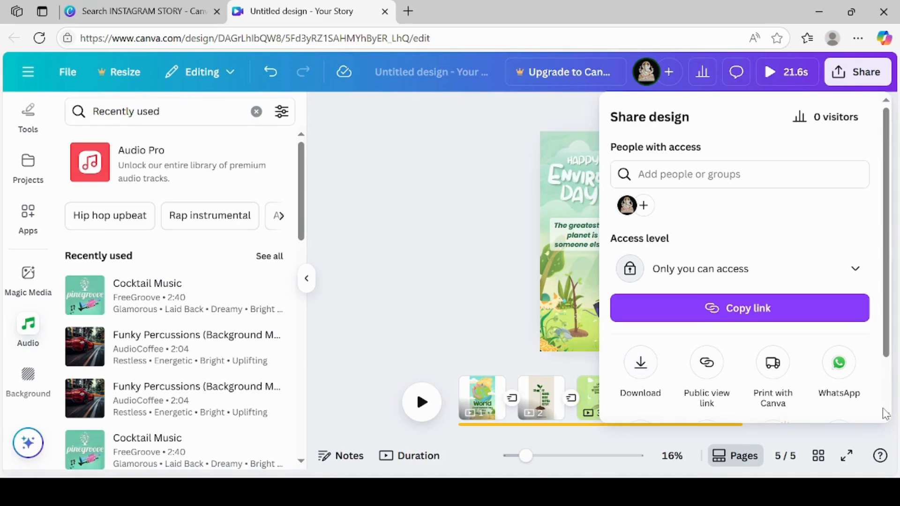
scroll(885, 414, down, 1)
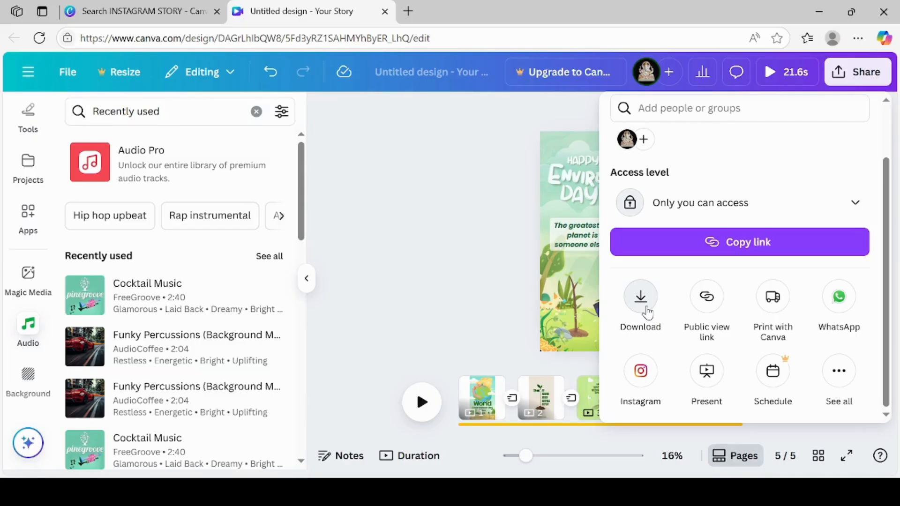
click(434, 224)
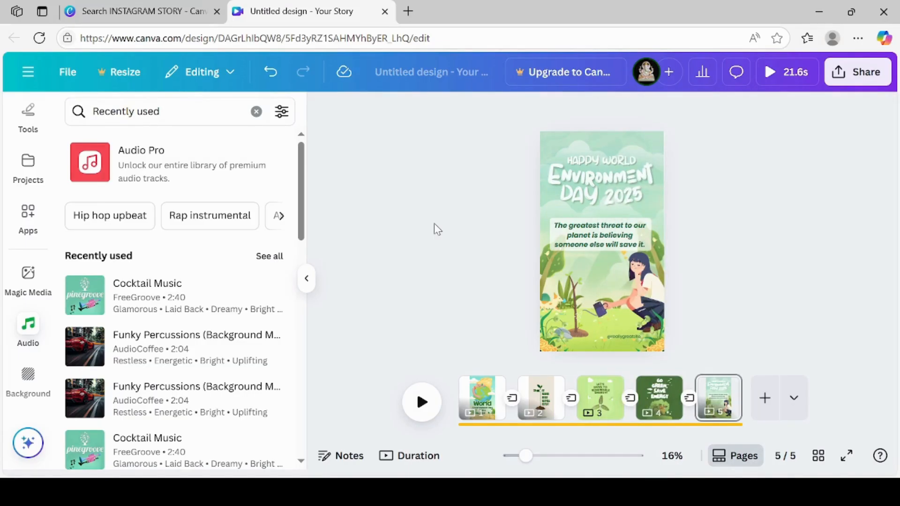